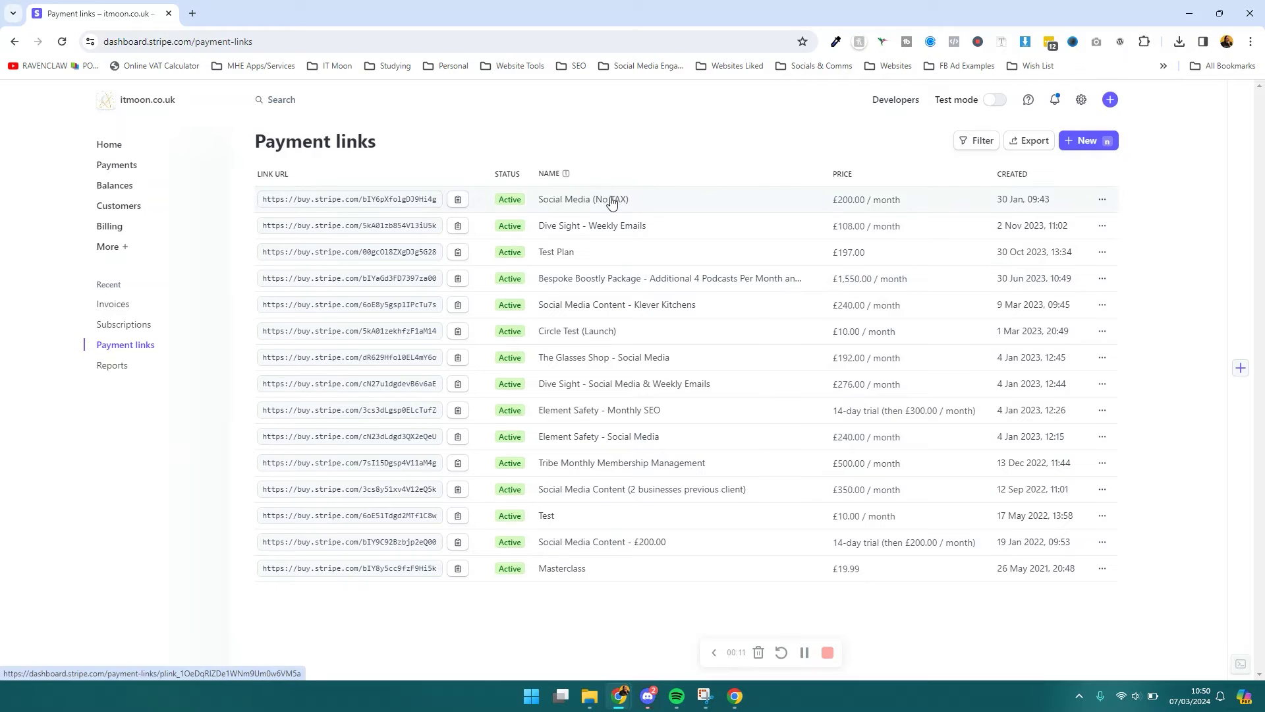
- Copy the Social Media (No TAX) payment link URL to the clipboard
{"action": "left_click", "coordinate": [457, 199]}
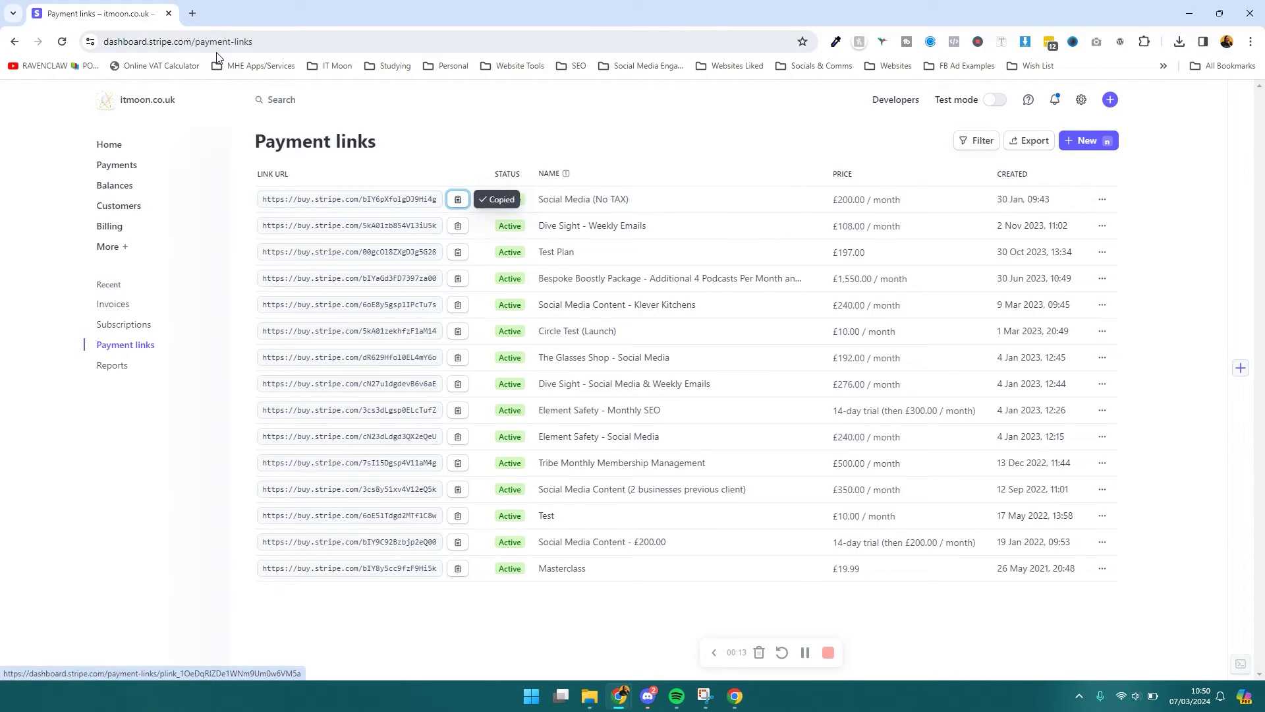
- Load the copied link in a new tab and check out as guest to the £200.00/month card form
{"action": "left_click", "coordinate": [193, 13]}
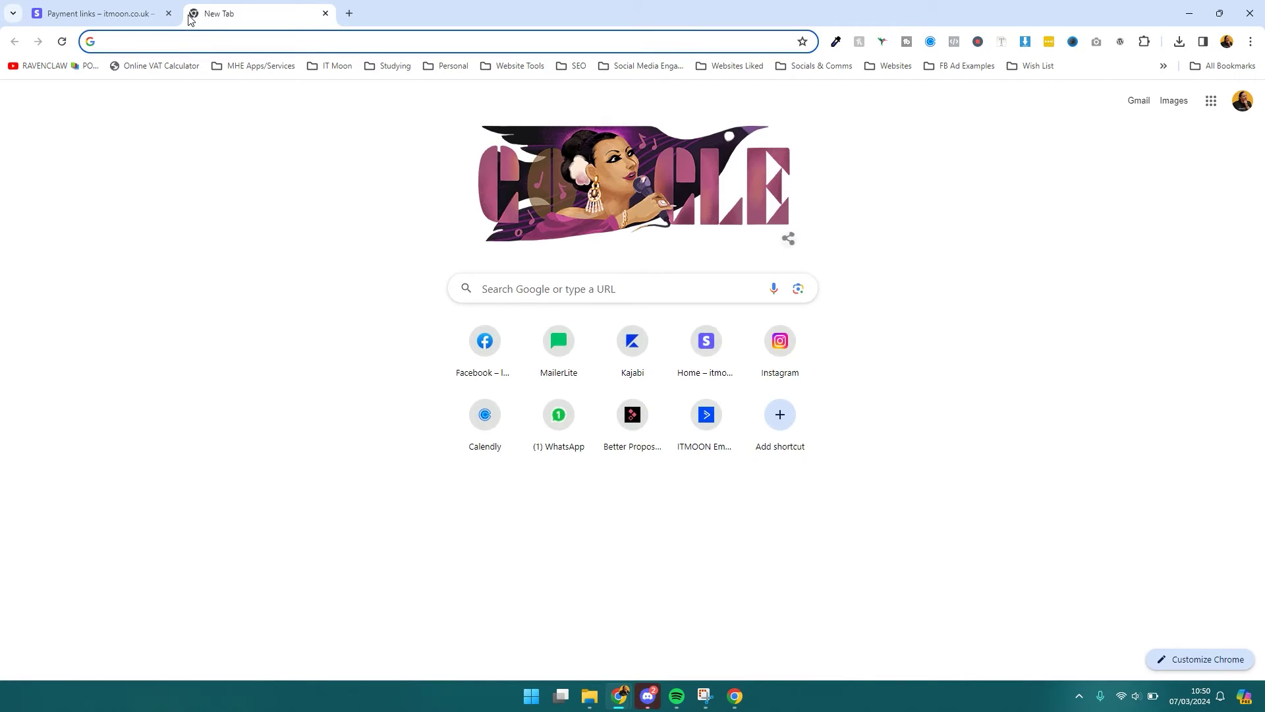
{"action": "key", "text": "ctrl+v"}
{"action": "key", "text": "Return"}
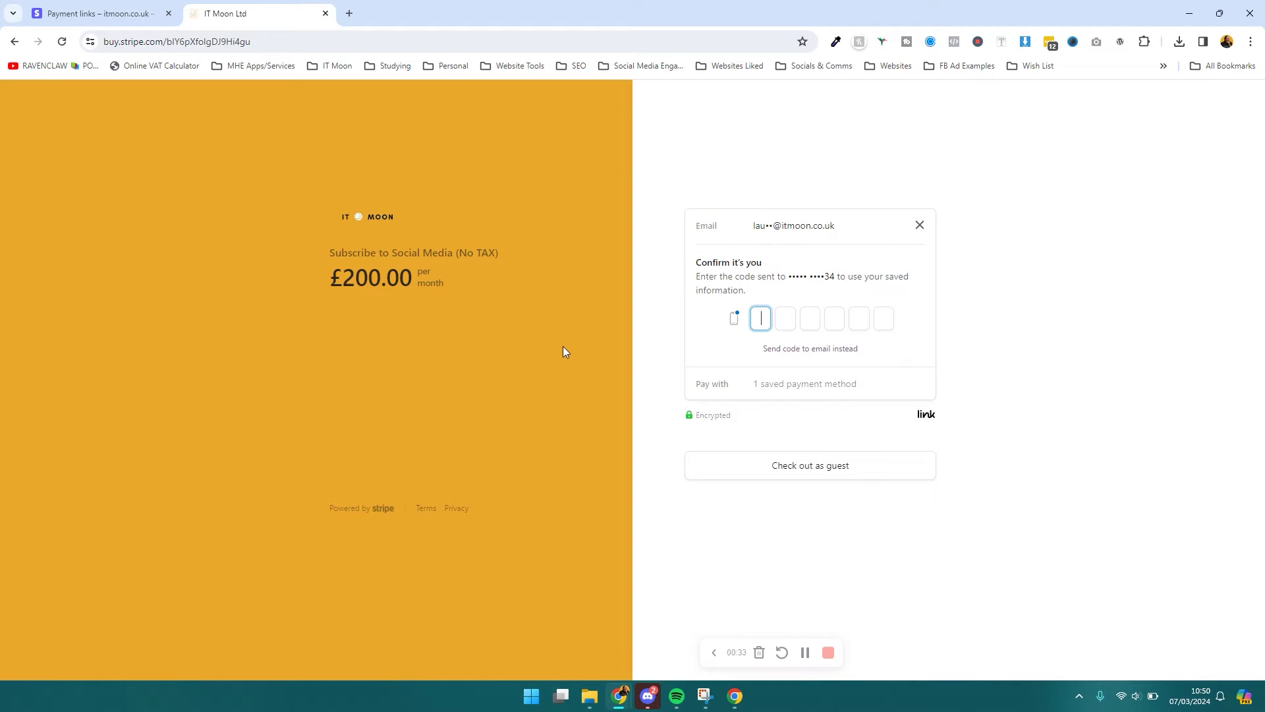
{"action": "left_click", "coordinate": [838, 480]}
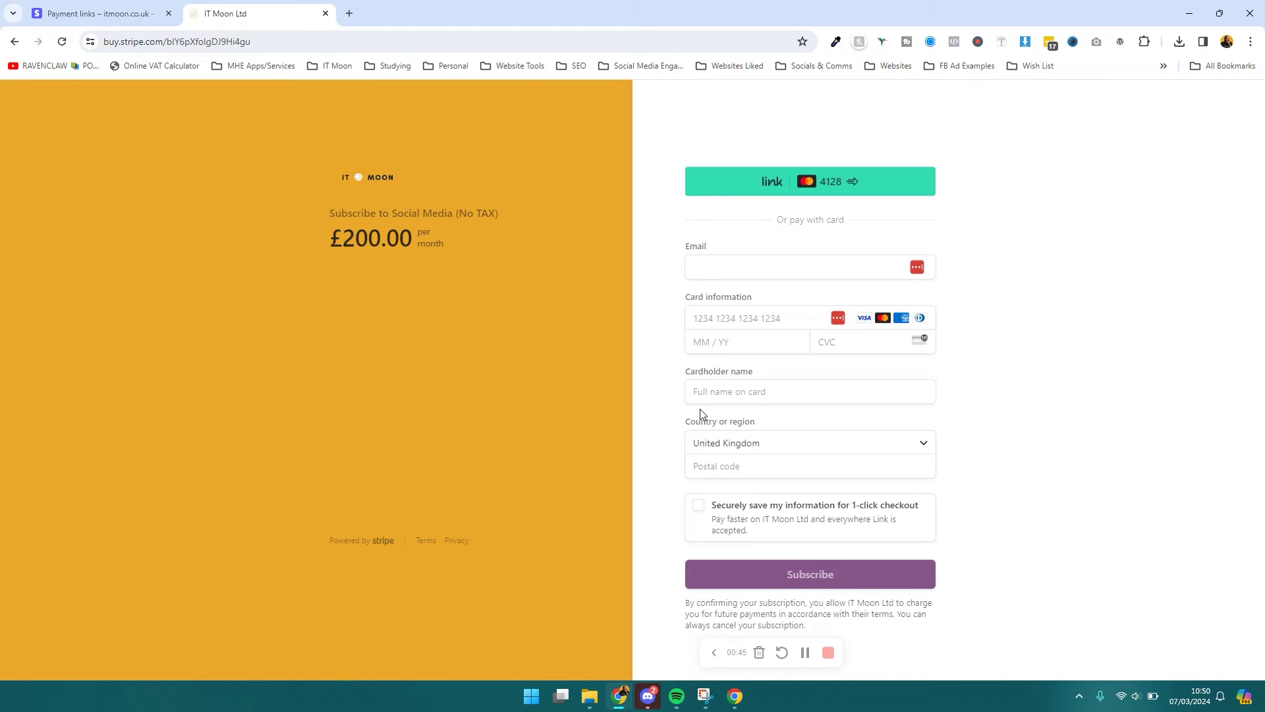
- Return to the dashboard and search 'payment links' to reach the Payment links list
{"action": "left_click", "coordinate": [97, 7]}
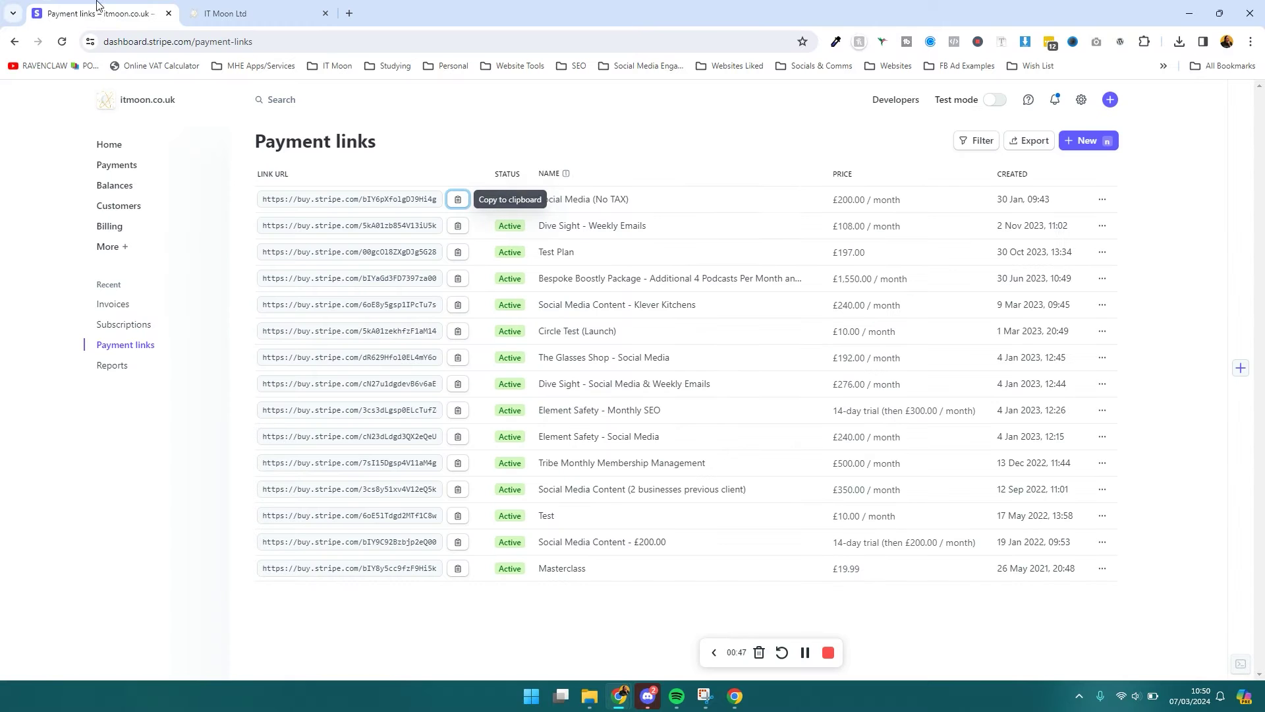
{"action": "left_click", "coordinate": [1095, 140]}
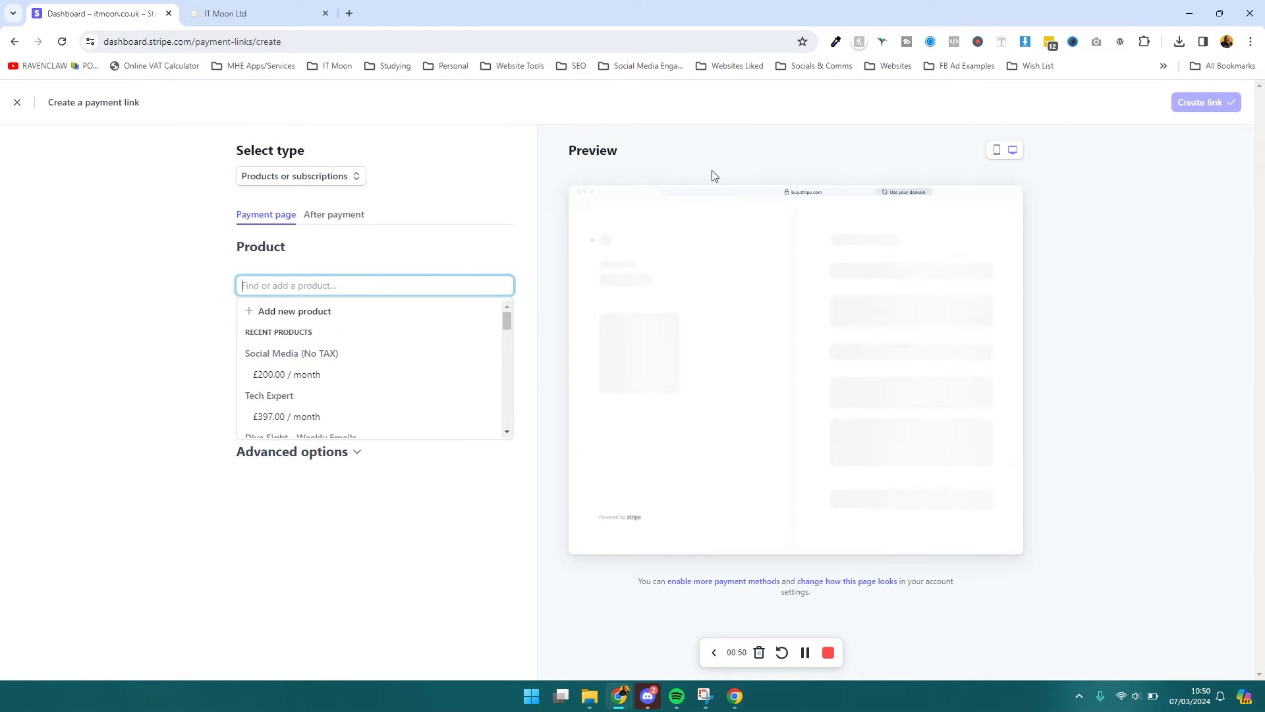
{"action": "left_click", "coordinate": [15, 103]}
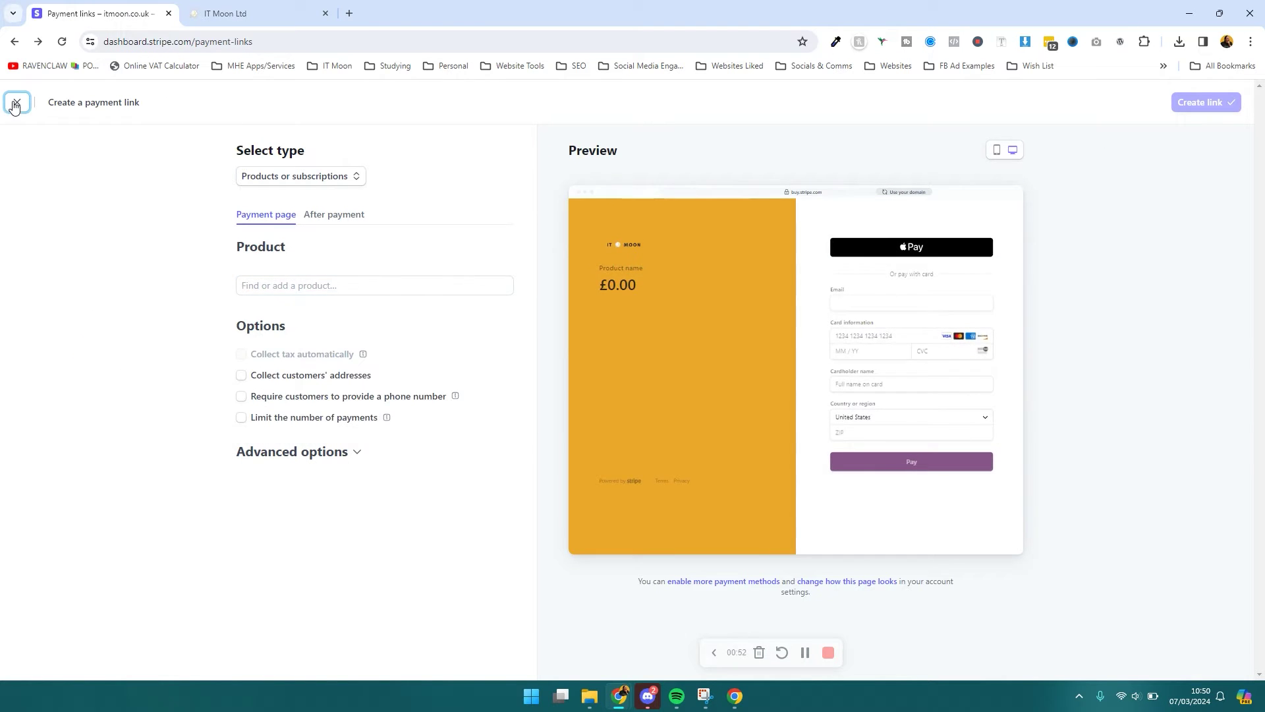
{"action": "left_click", "coordinate": [346, 108]}
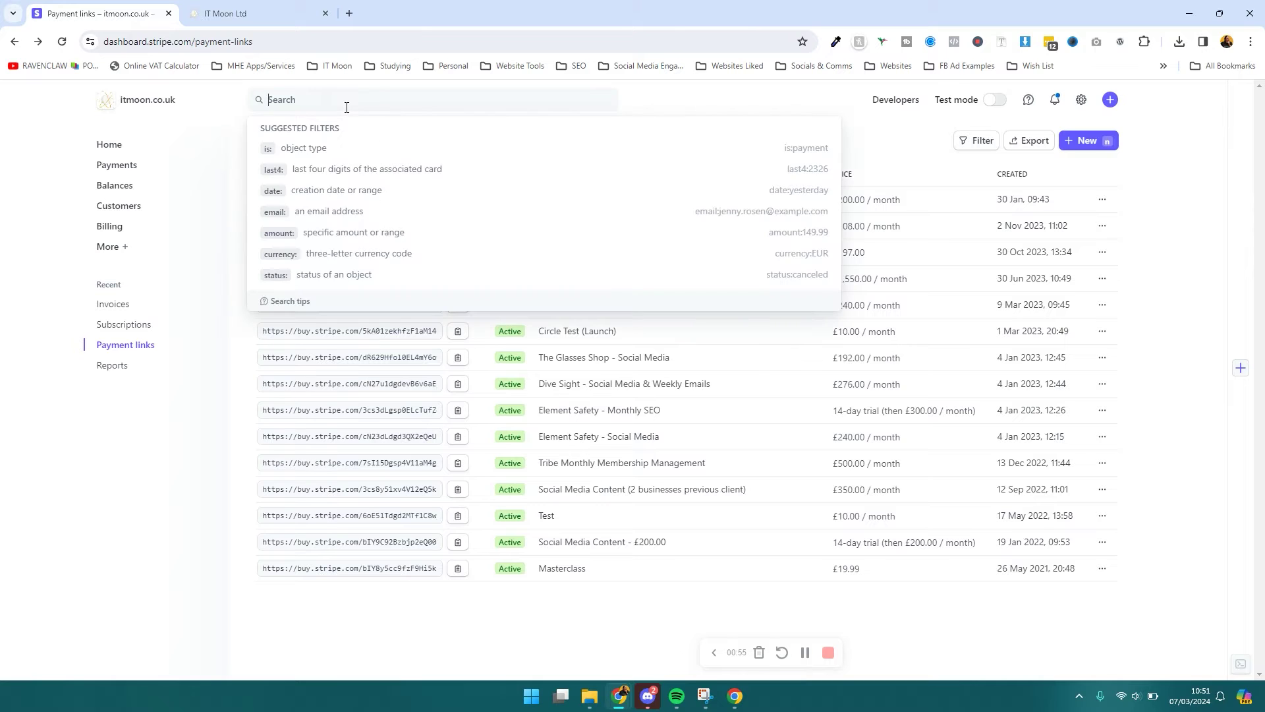
{"action": "type", "text": "paymet"}
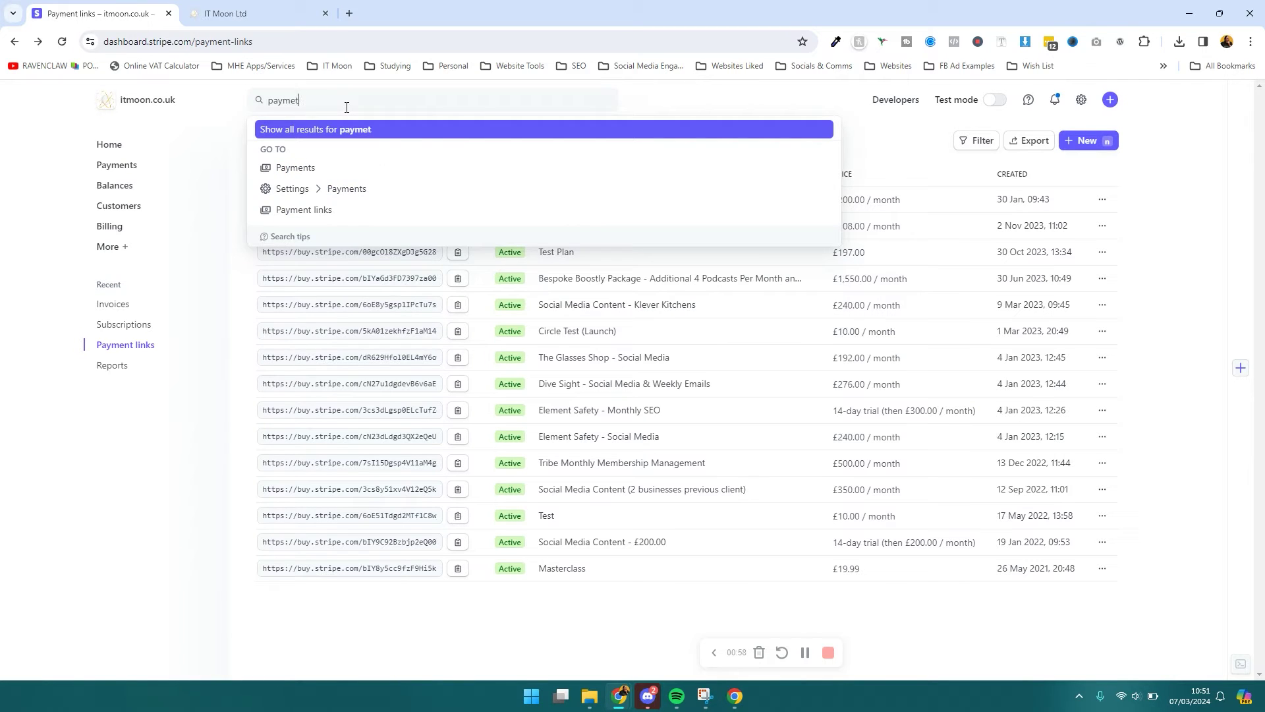
{"action": "key", "text": "BackSpace"}
{"action": "type", "text": "nt links"}
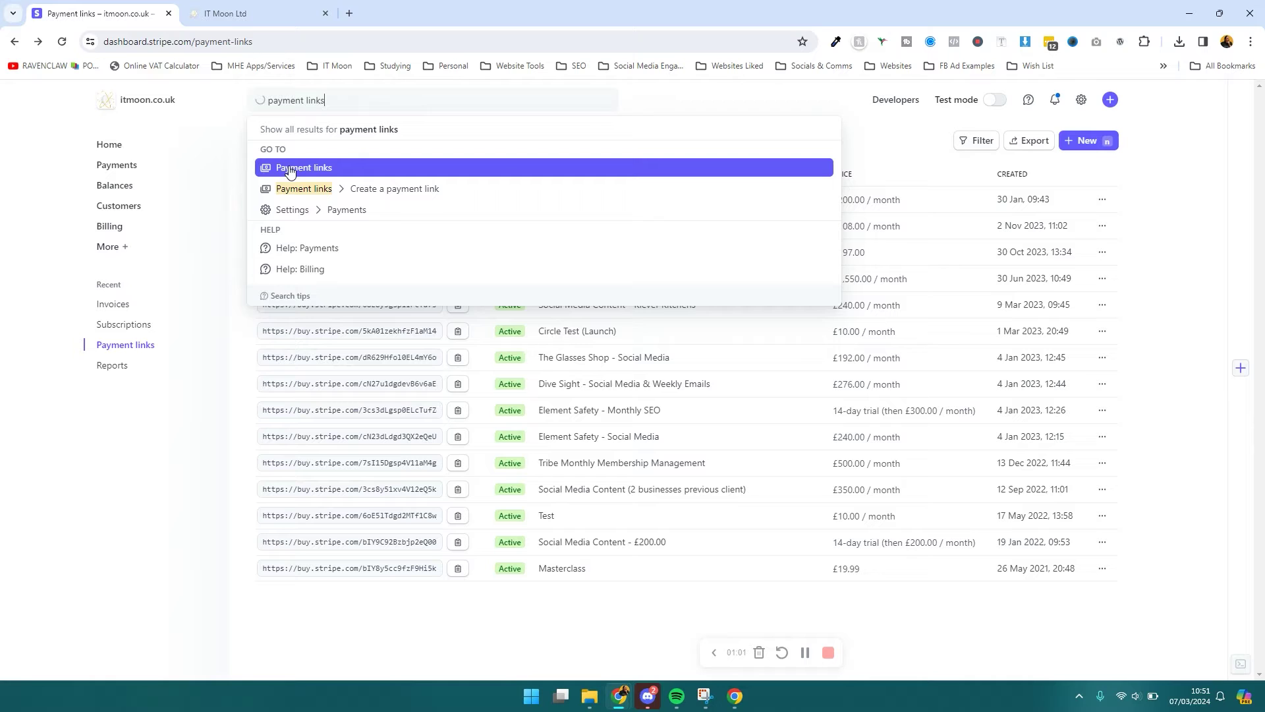
{"action": "left_click", "coordinate": [302, 168]}
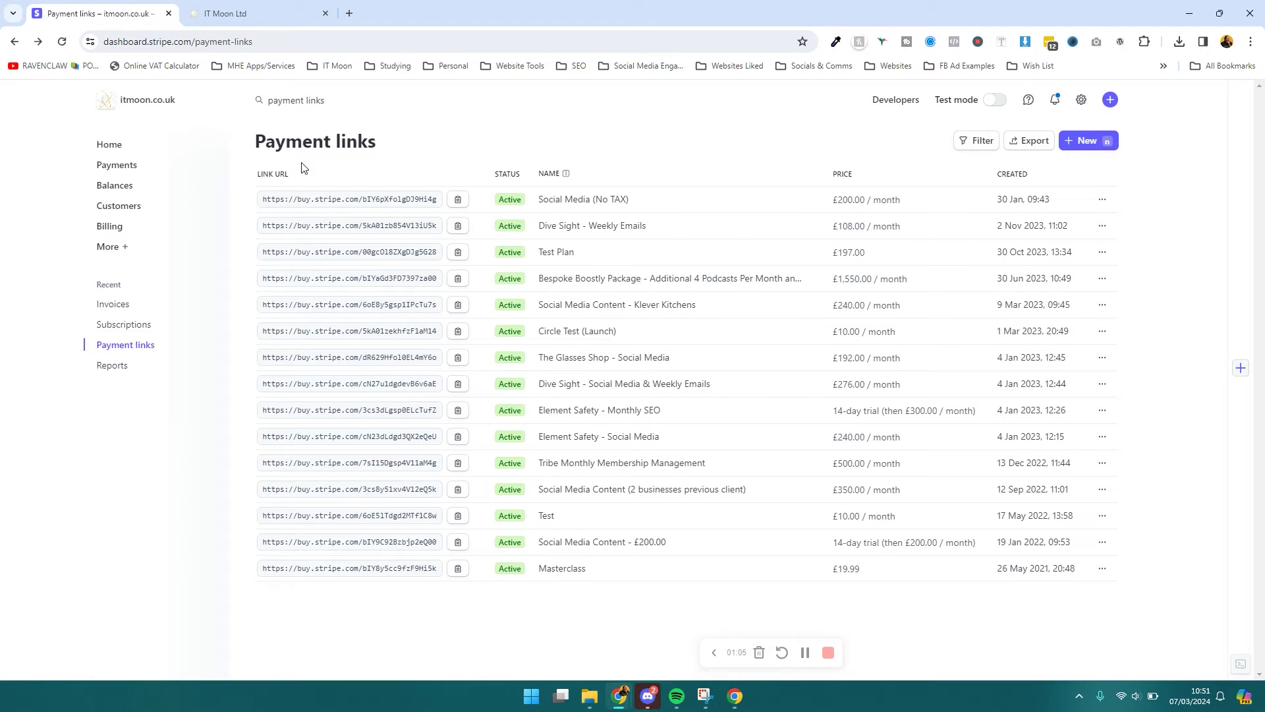
- Begin a new payment link and browse the recent products in the product dropdown
{"action": "left_click", "coordinate": [1104, 143]}
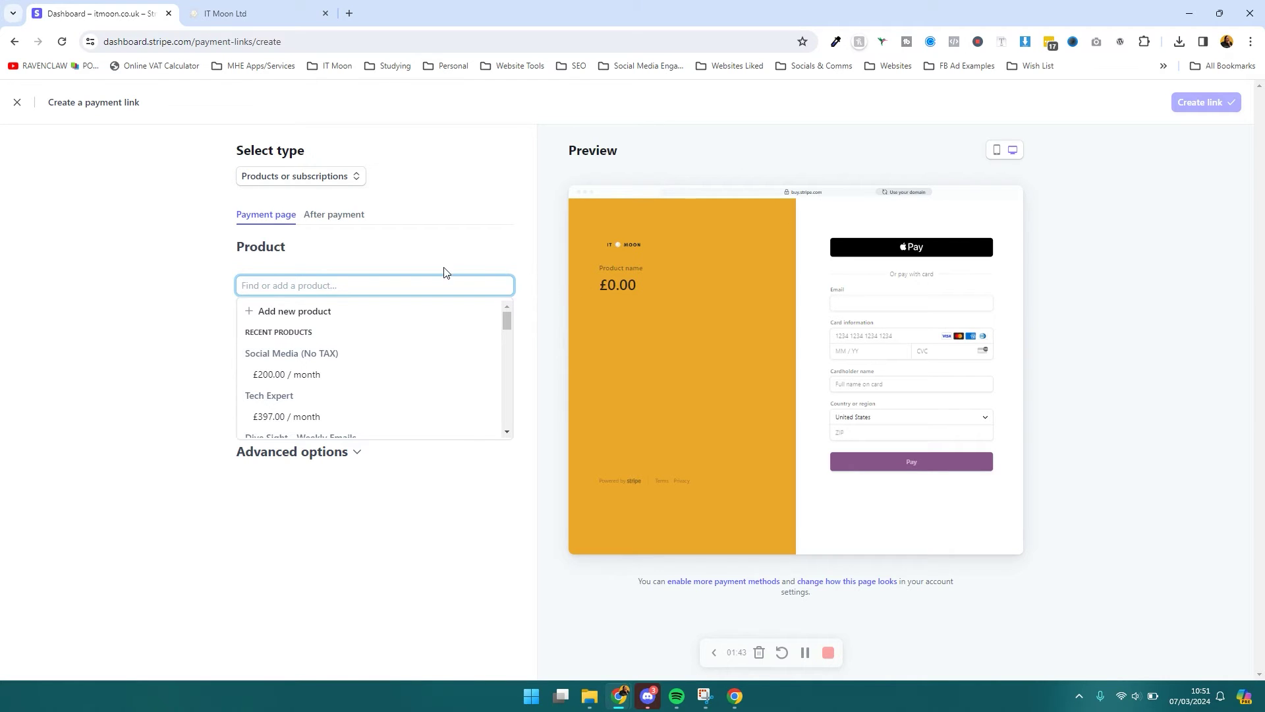
{"action": "left_click", "coordinate": [368, 265]}
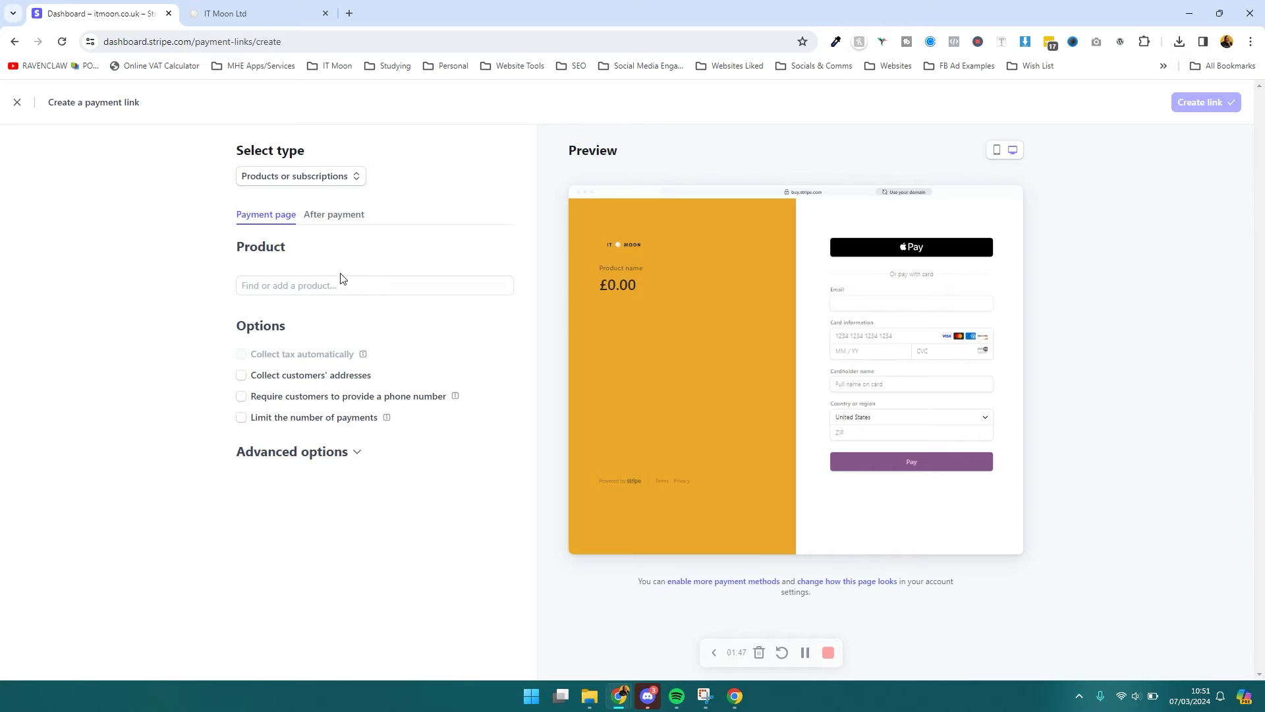
{"action": "left_click", "coordinate": [337, 278]}
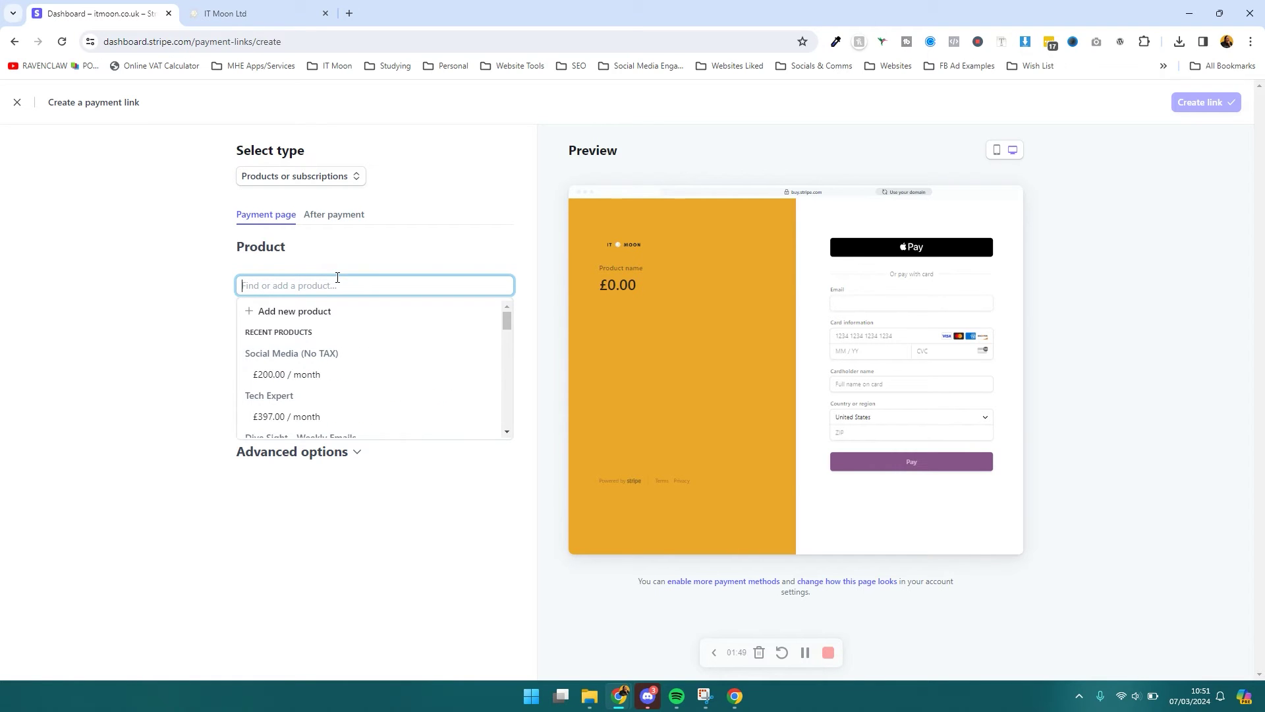
{"action": "scroll", "coordinate": [308, 396], "scroll_direction": "down", "scroll_amount": 1}
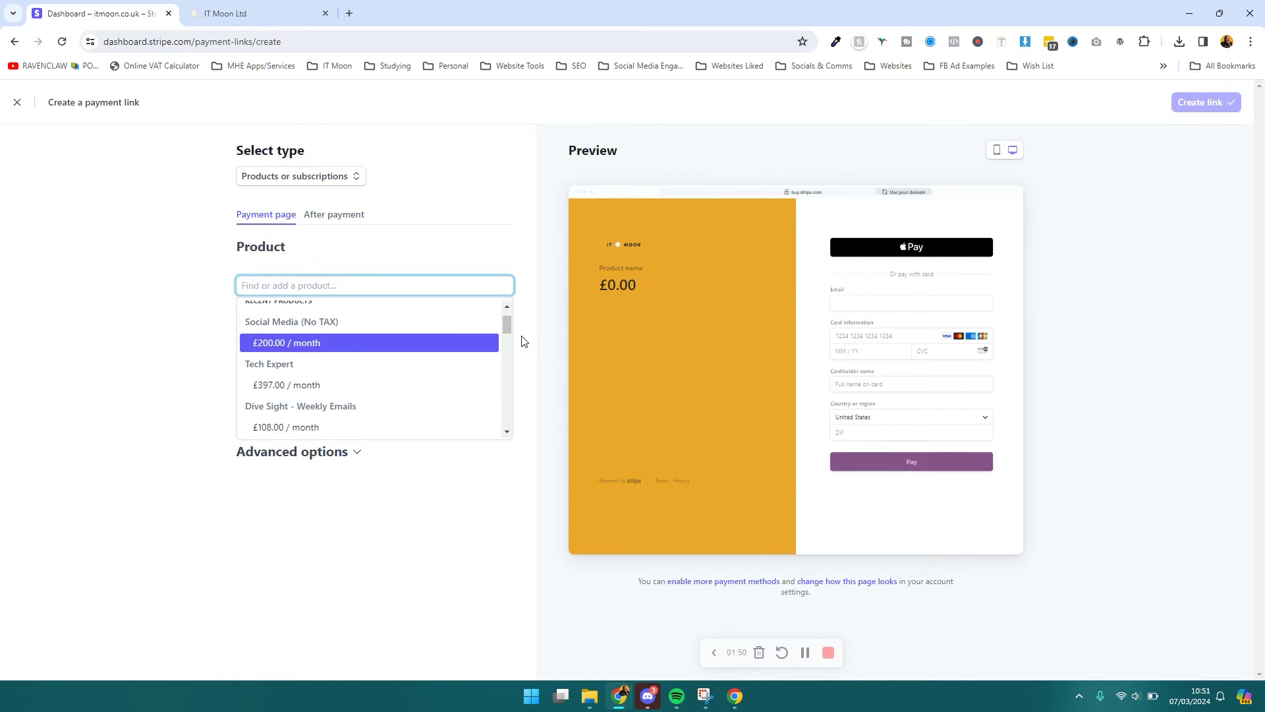
{"action": "left_click", "coordinate": [506, 305]}
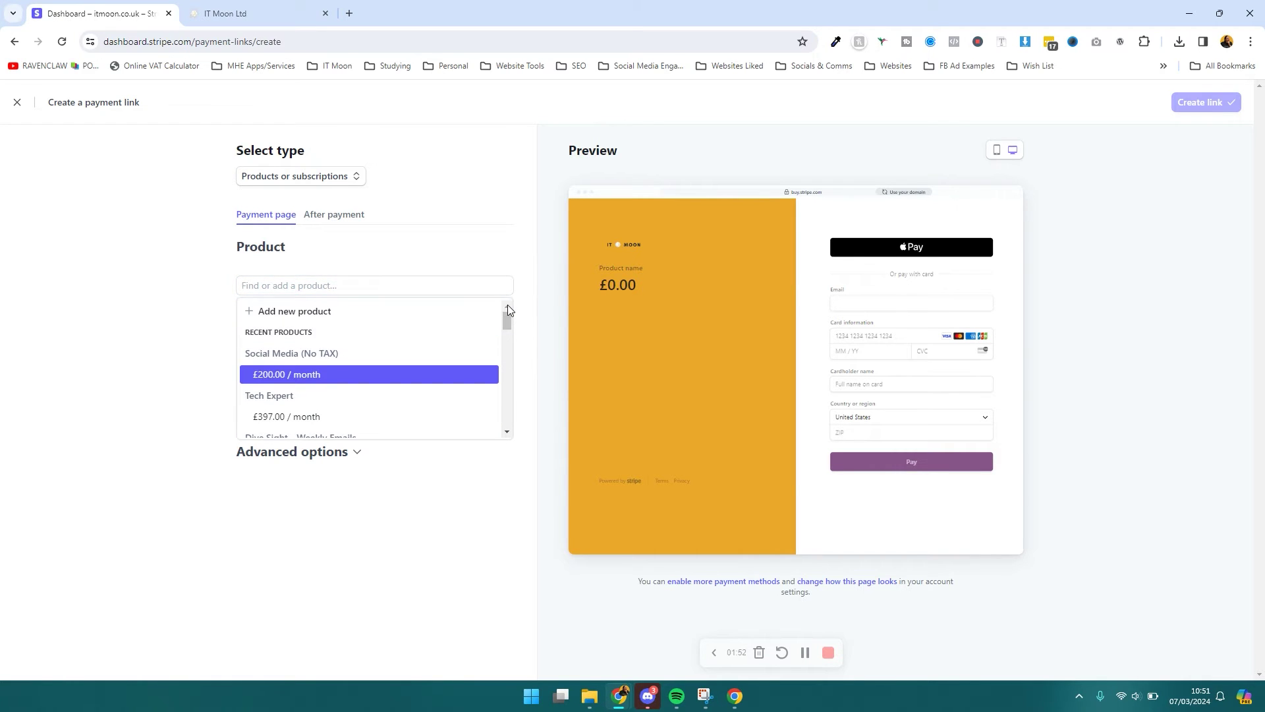
- Create a new product named 'Test Payment Link' with the description 'Test description'
{"action": "left_click", "coordinate": [343, 313]}
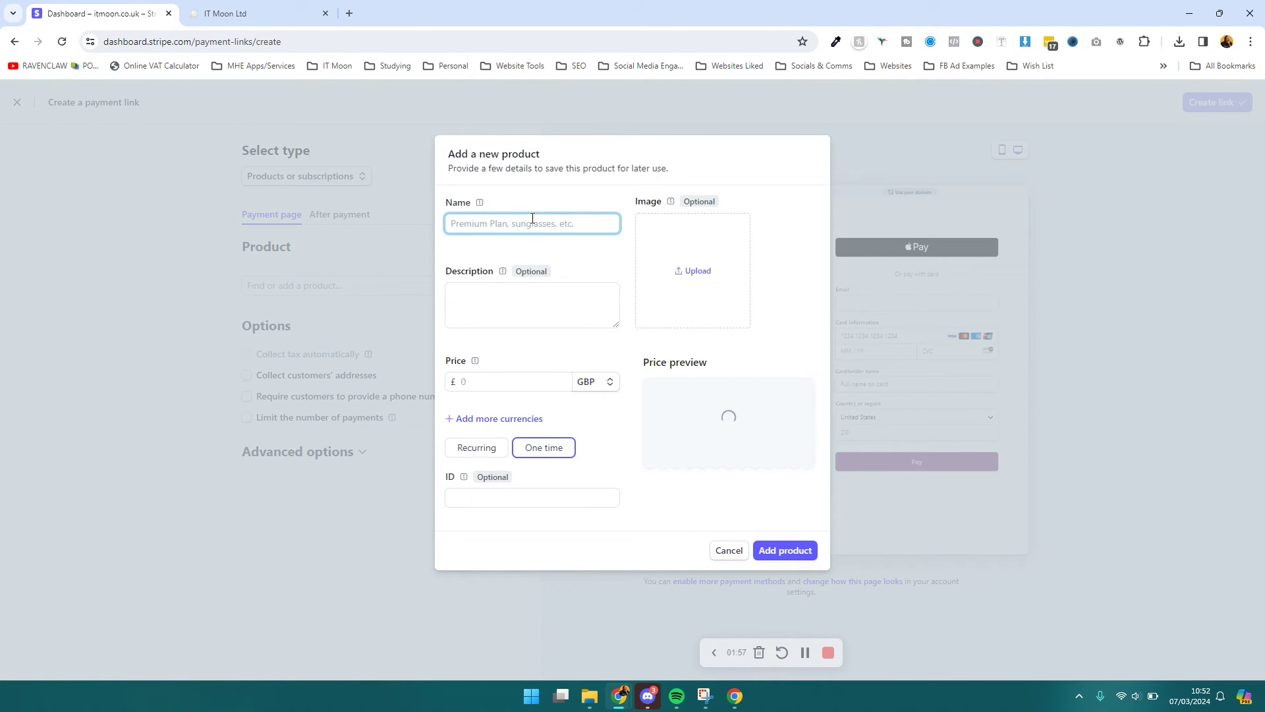
{"action": "type", "text": "Test Payment Link"}
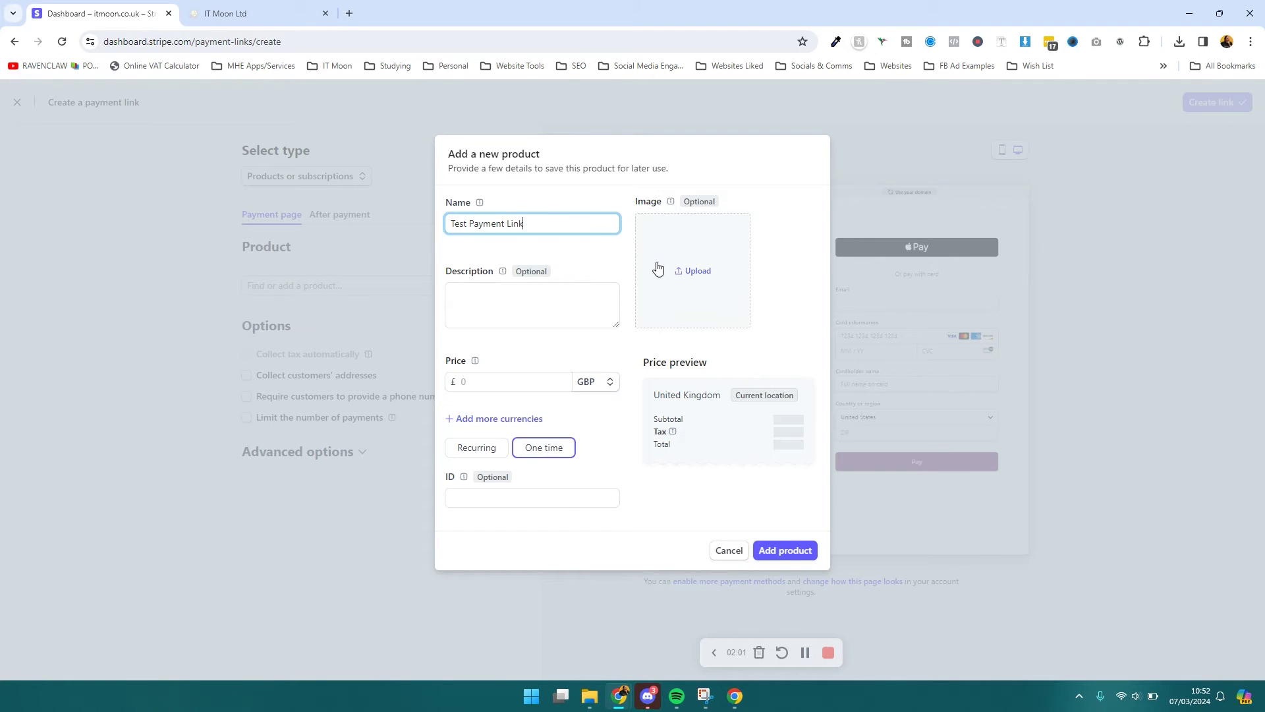
{"action": "left_click", "coordinate": [571, 287]}
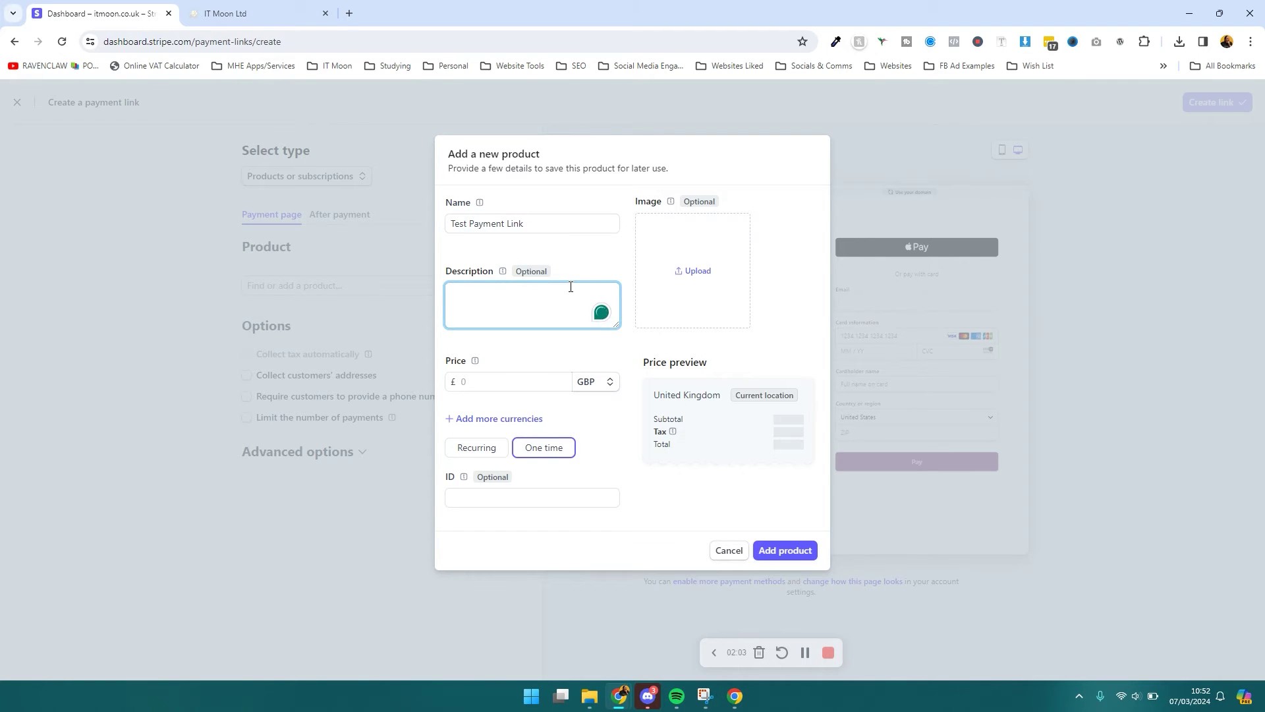
{"action": "type", "text": "Test description"}
- Upload LOGO 3 - Cropped from Media & Branding > Logos > Logo as the product image
{"action": "left_click", "coordinate": [723, 283]}
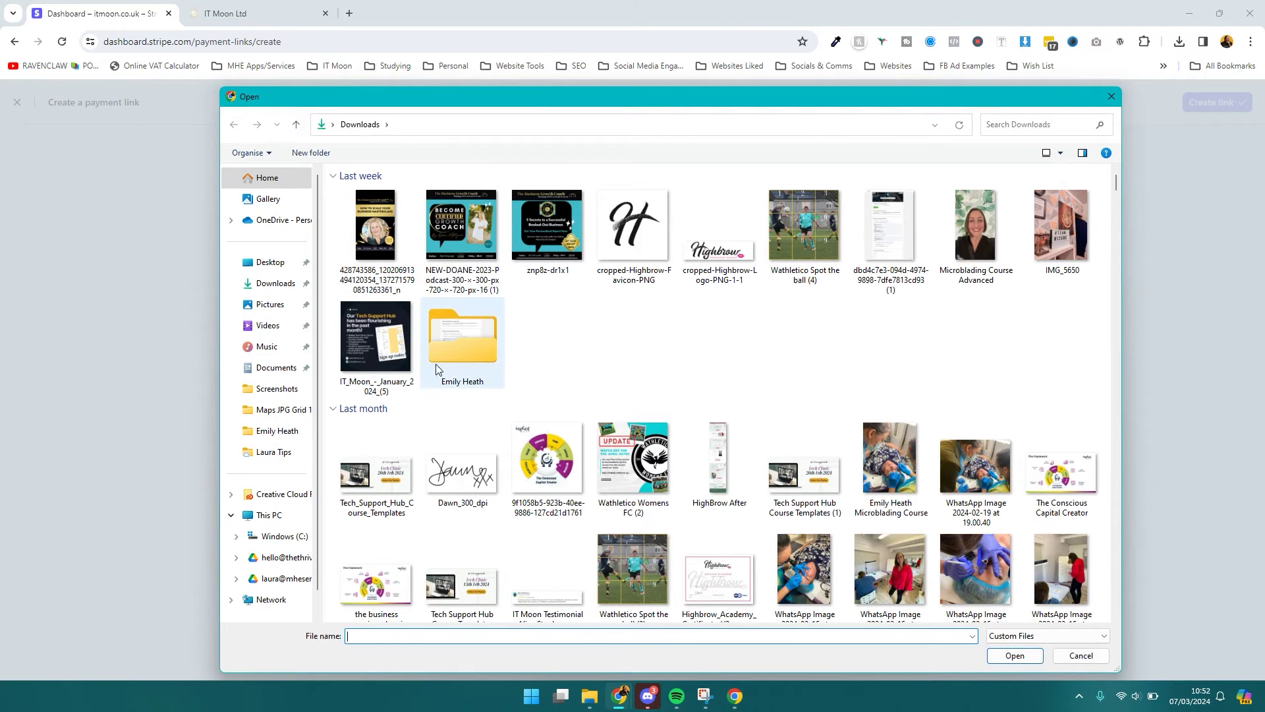
{"action": "left_click", "coordinate": [287, 454]}
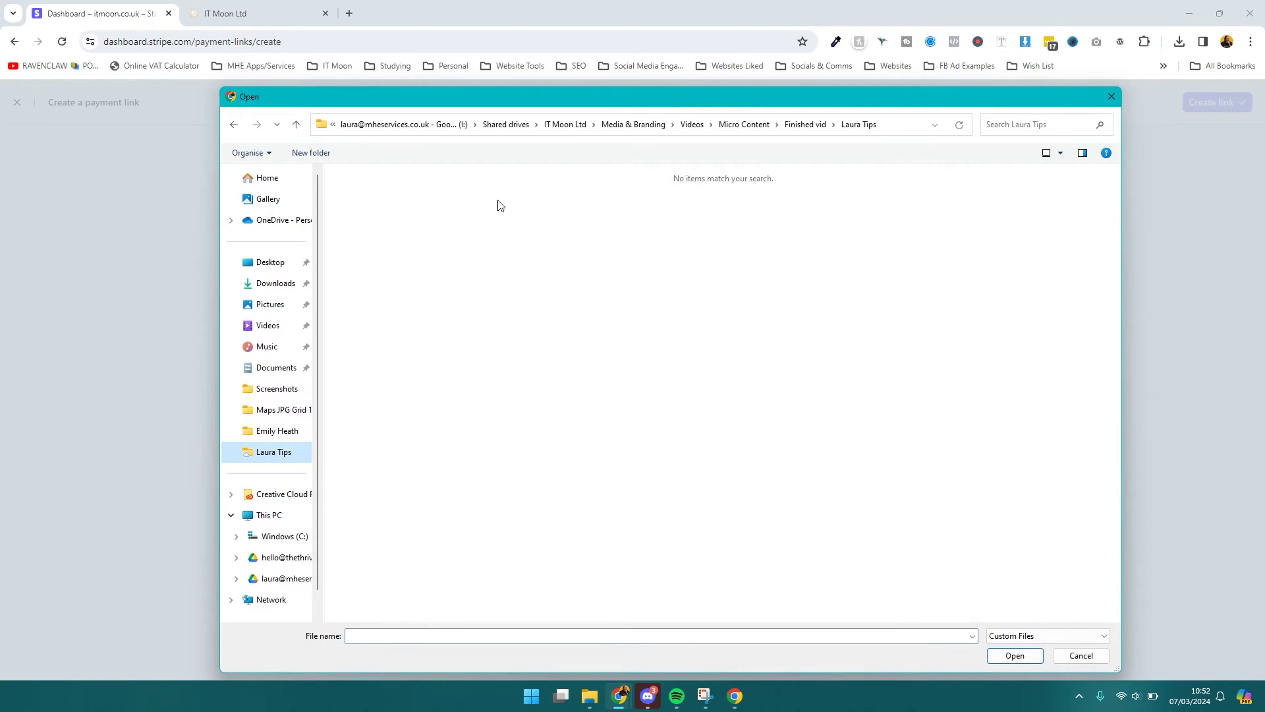
{"action": "left_click", "coordinate": [639, 131]}
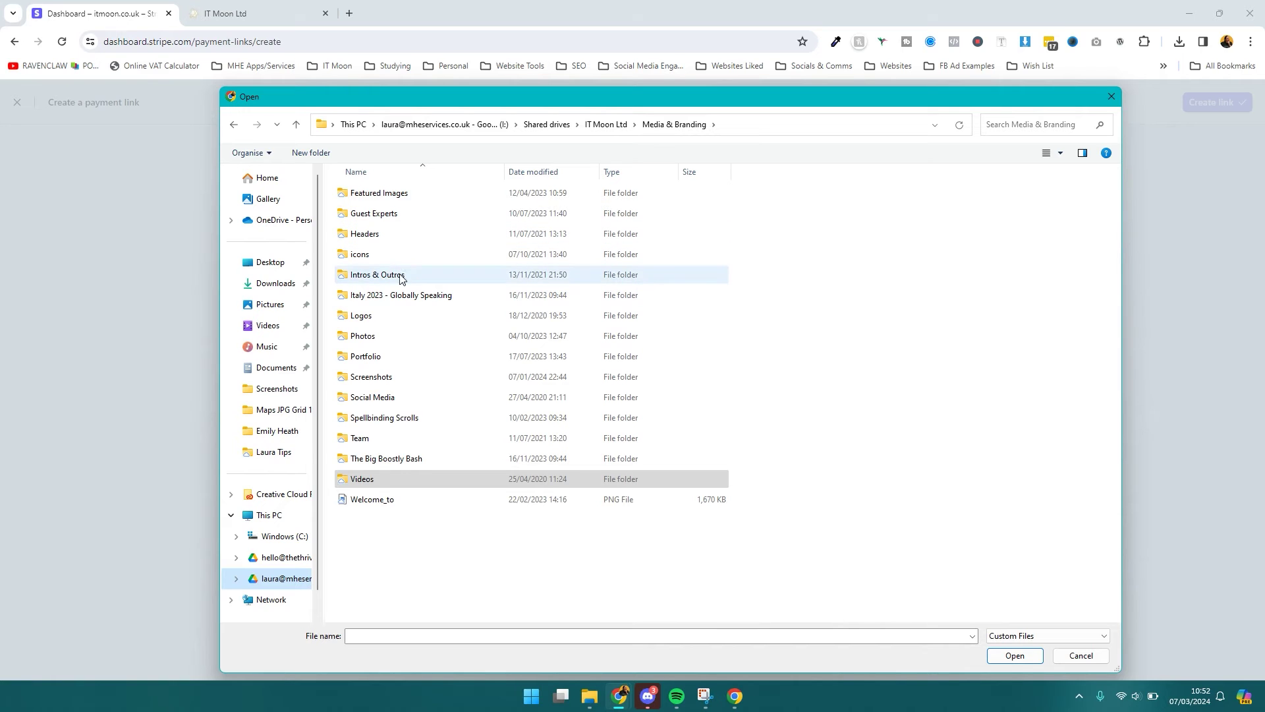
{"action": "double_click", "coordinate": [376, 314]}
{"action": "double_click", "coordinate": [363, 233]}
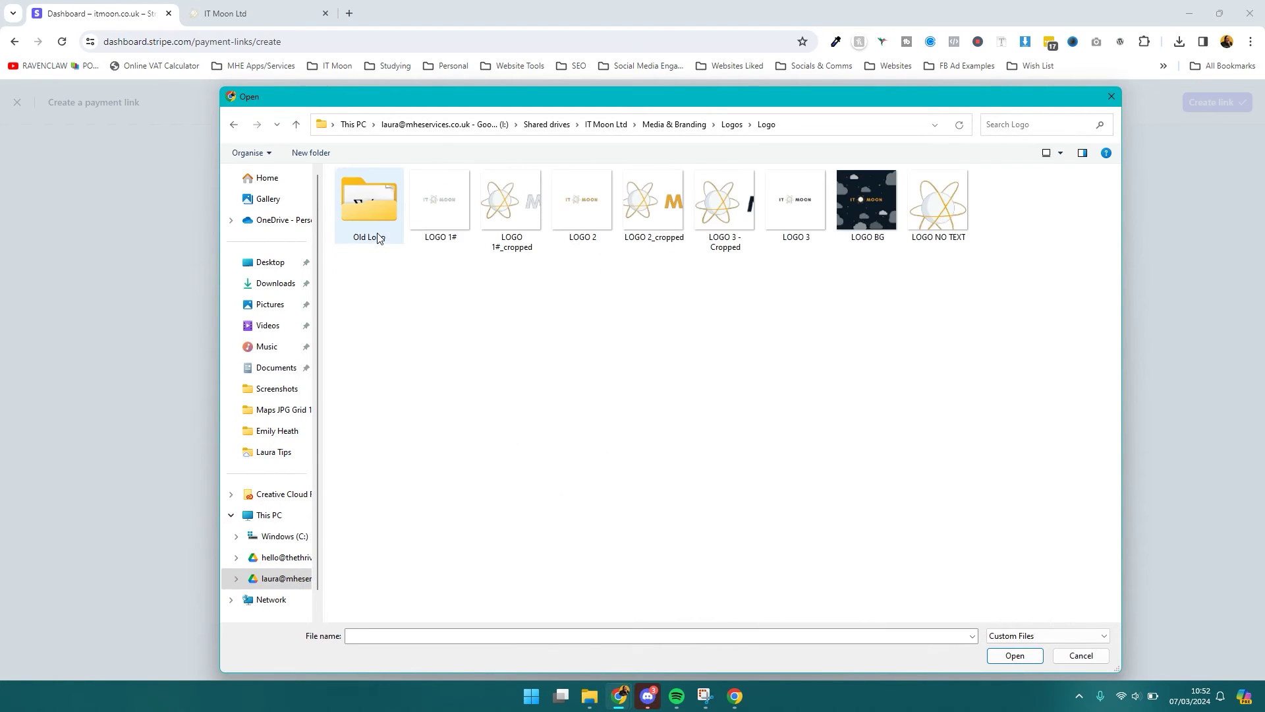
{"action": "double_click", "coordinate": [712, 205]}
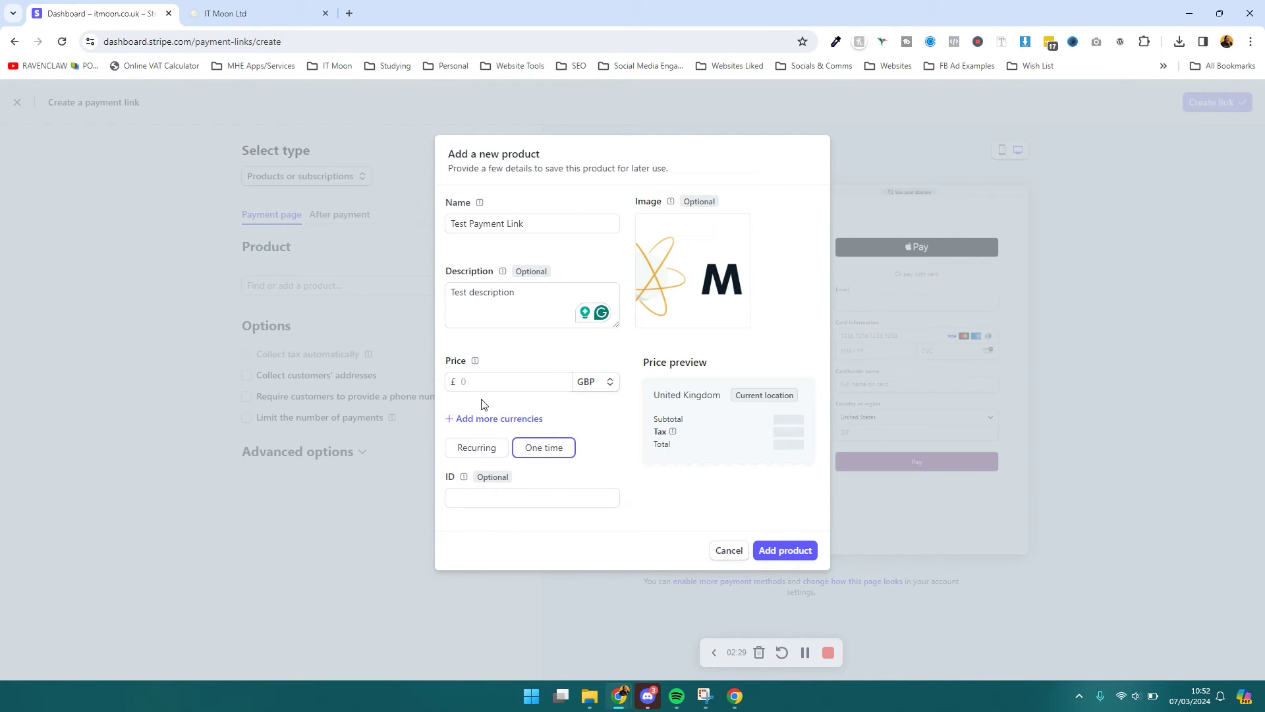
- Enter a price of 1000 for the product
{"action": "left_click", "coordinate": [476, 383]}
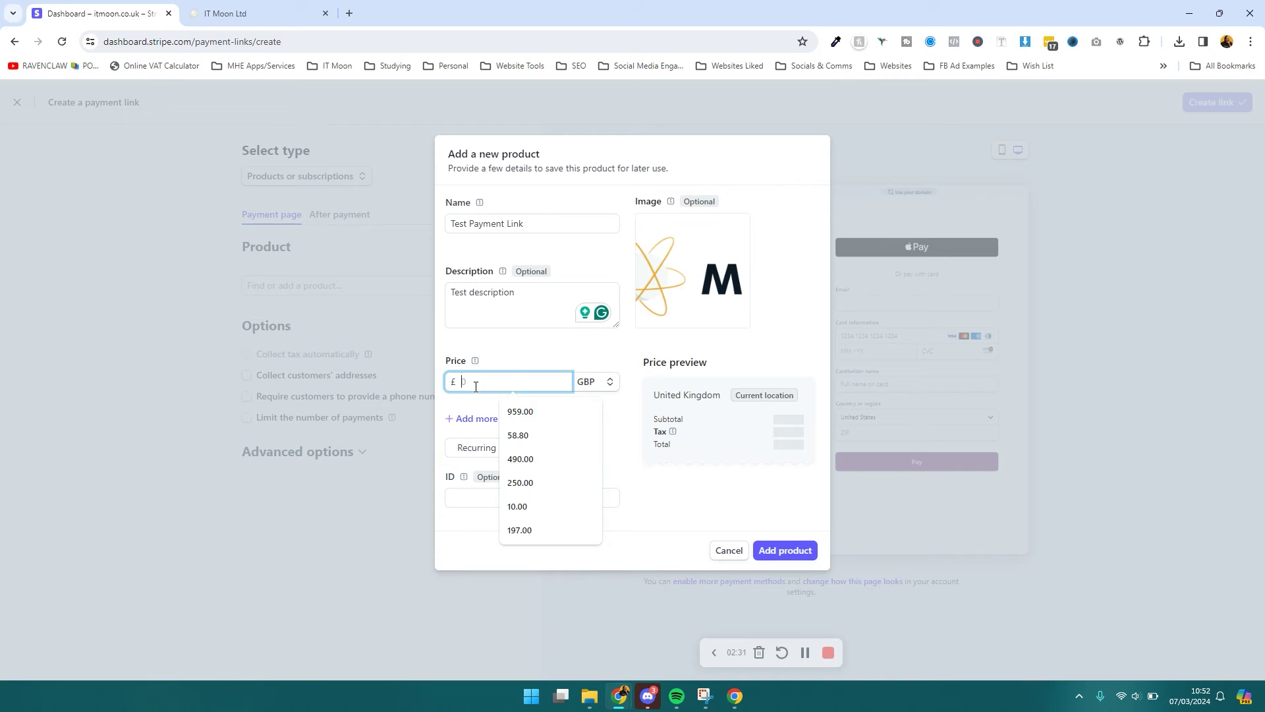
{"action": "type", "text": "1000"}
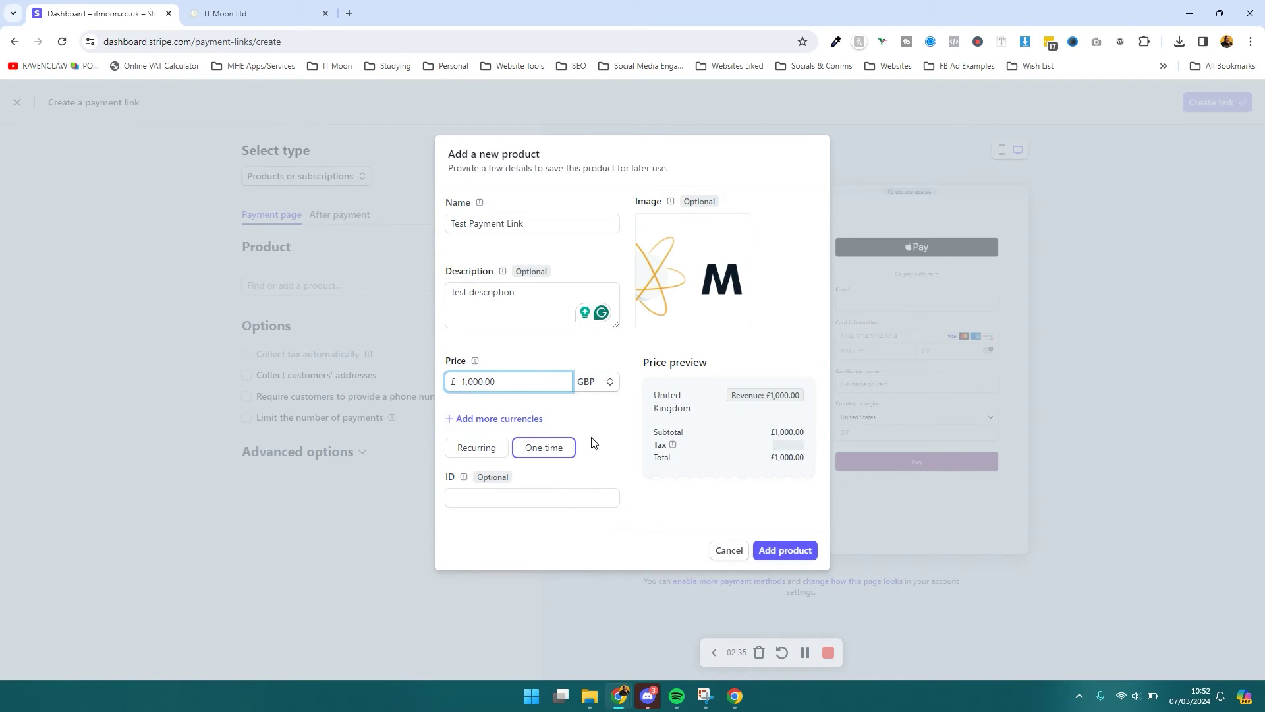
{"action": "left_click", "coordinate": [563, 446]}
- Try a recurring £37 price with a custom billing period of every 3 days
{"action": "left_click", "coordinate": [499, 449]}
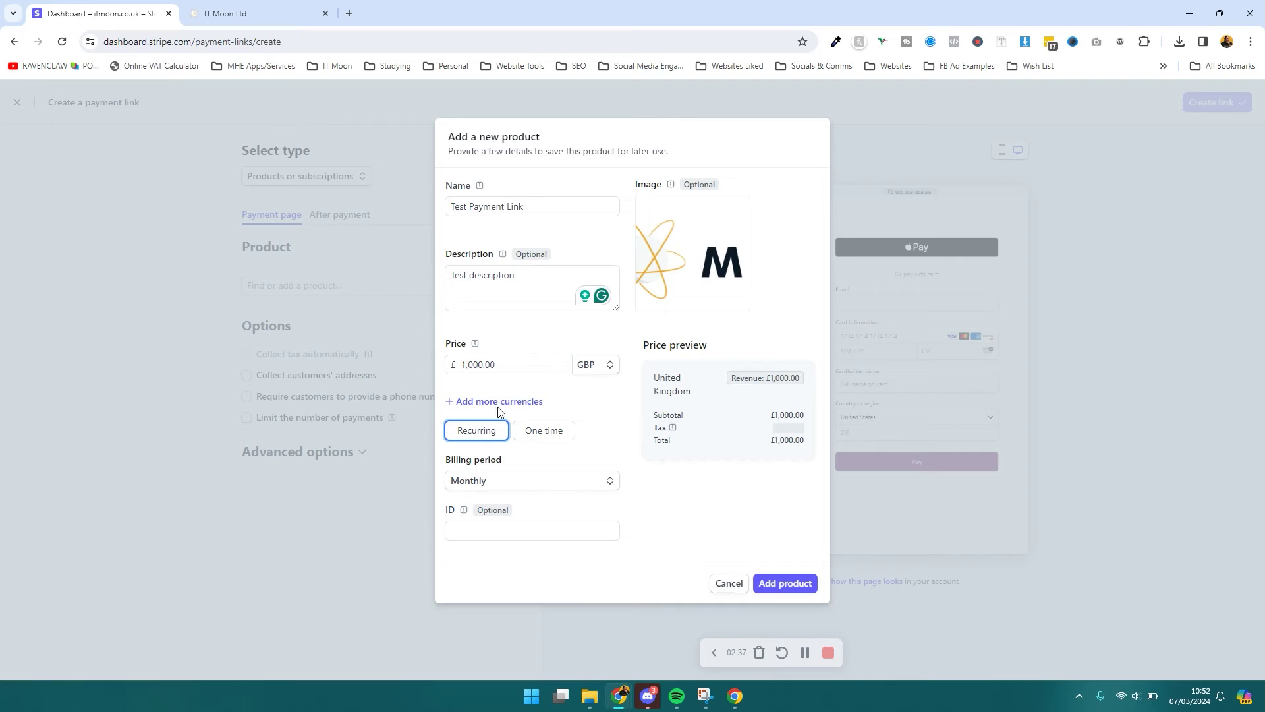
{"action": "double_click", "coordinate": [509, 364]}
{"action": "type", "text": "37"}
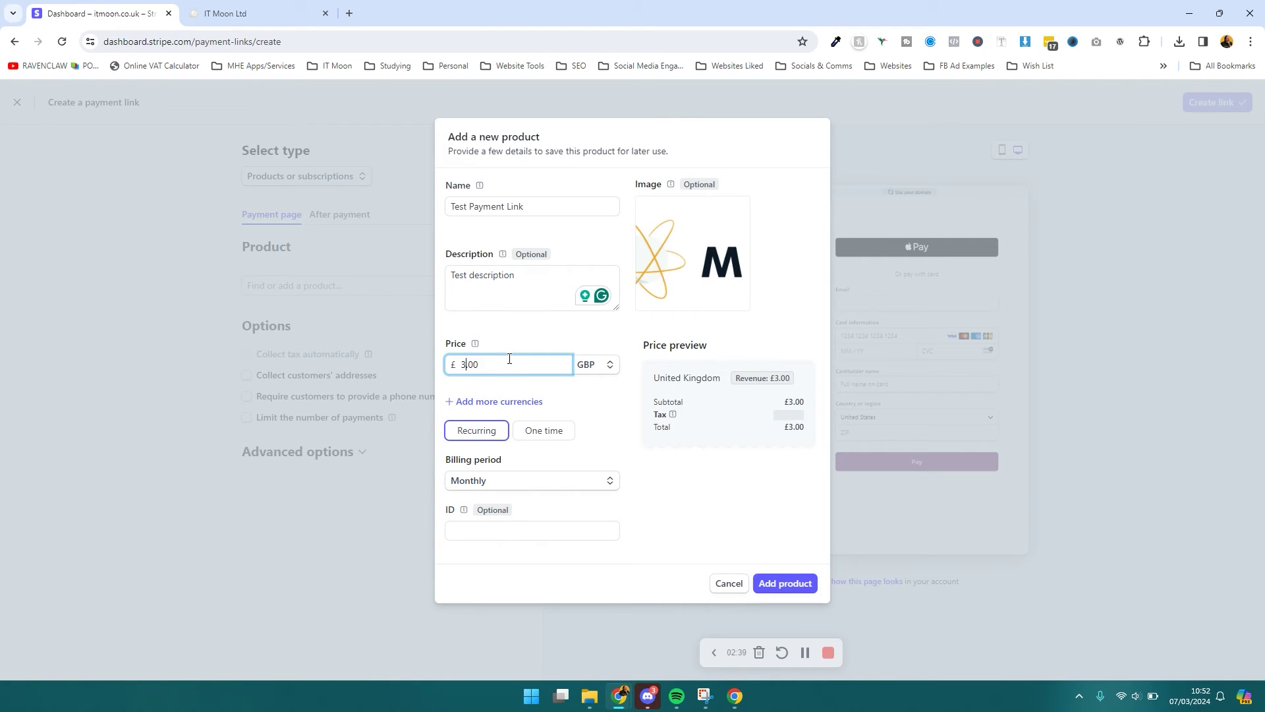
{"action": "left_click", "coordinate": [512, 485]}
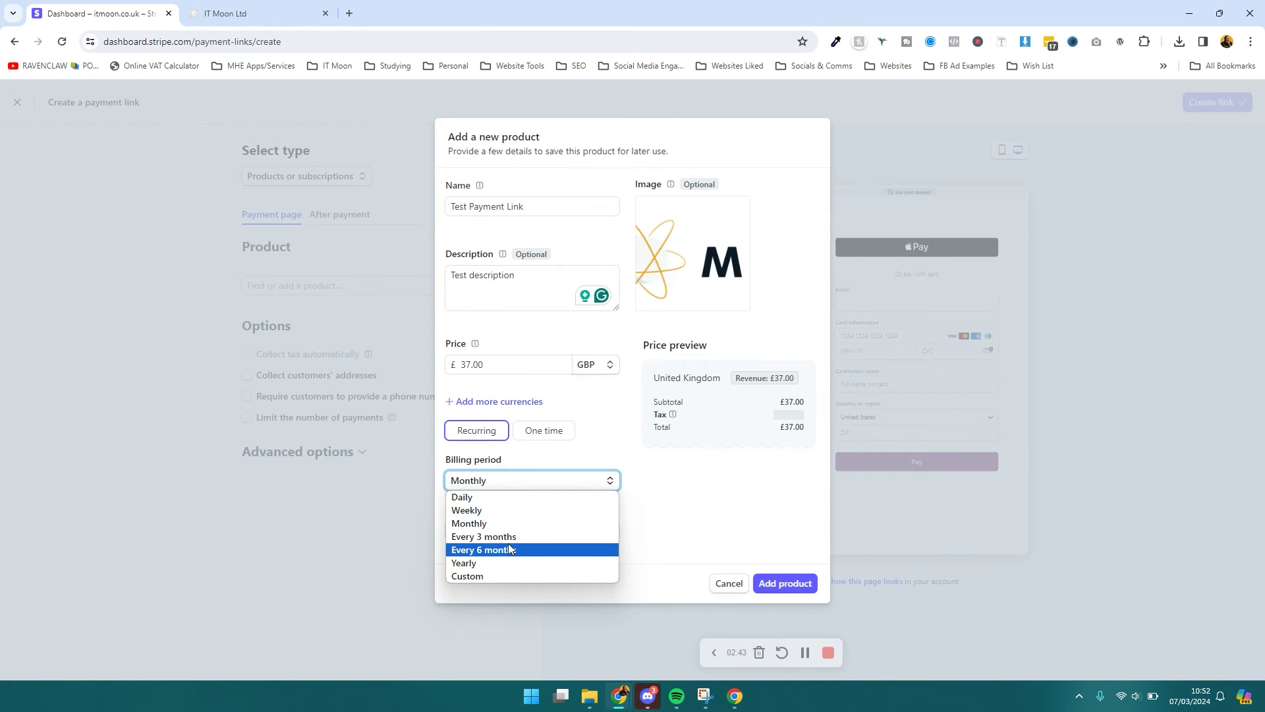
{"action": "left_click", "coordinate": [598, 438]}
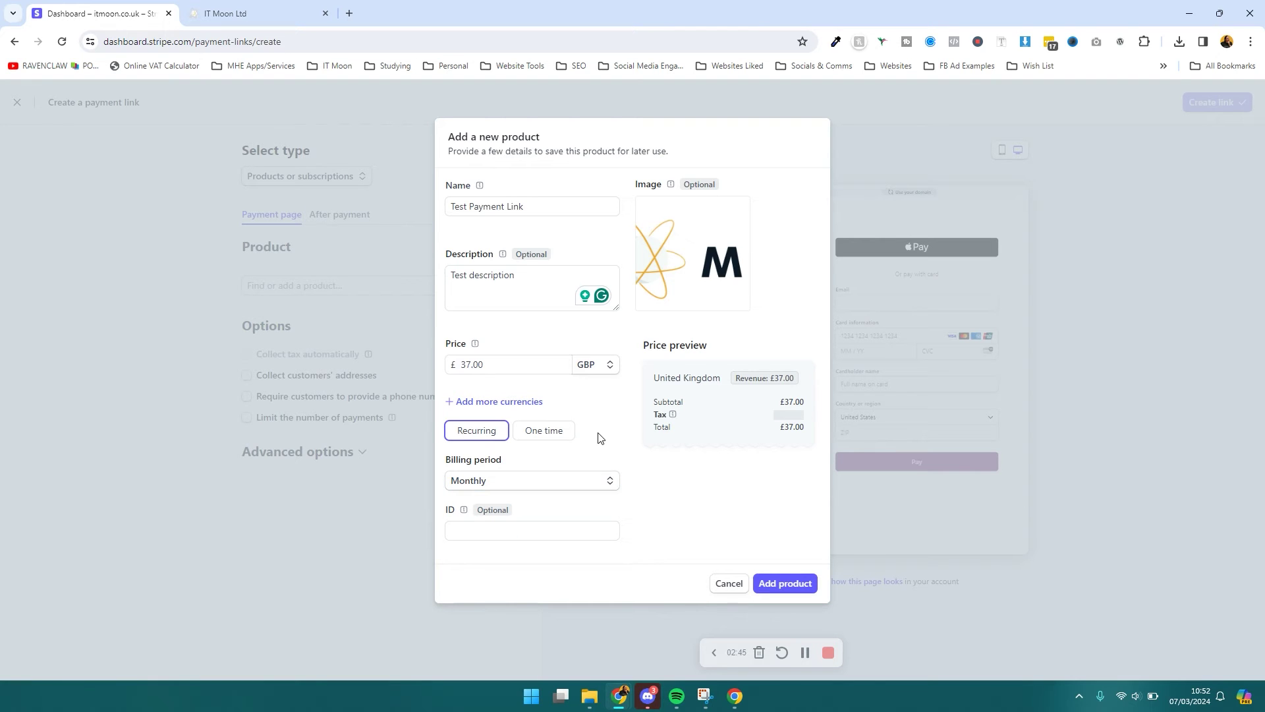
{"action": "left_click", "coordinate": [561, 481]}
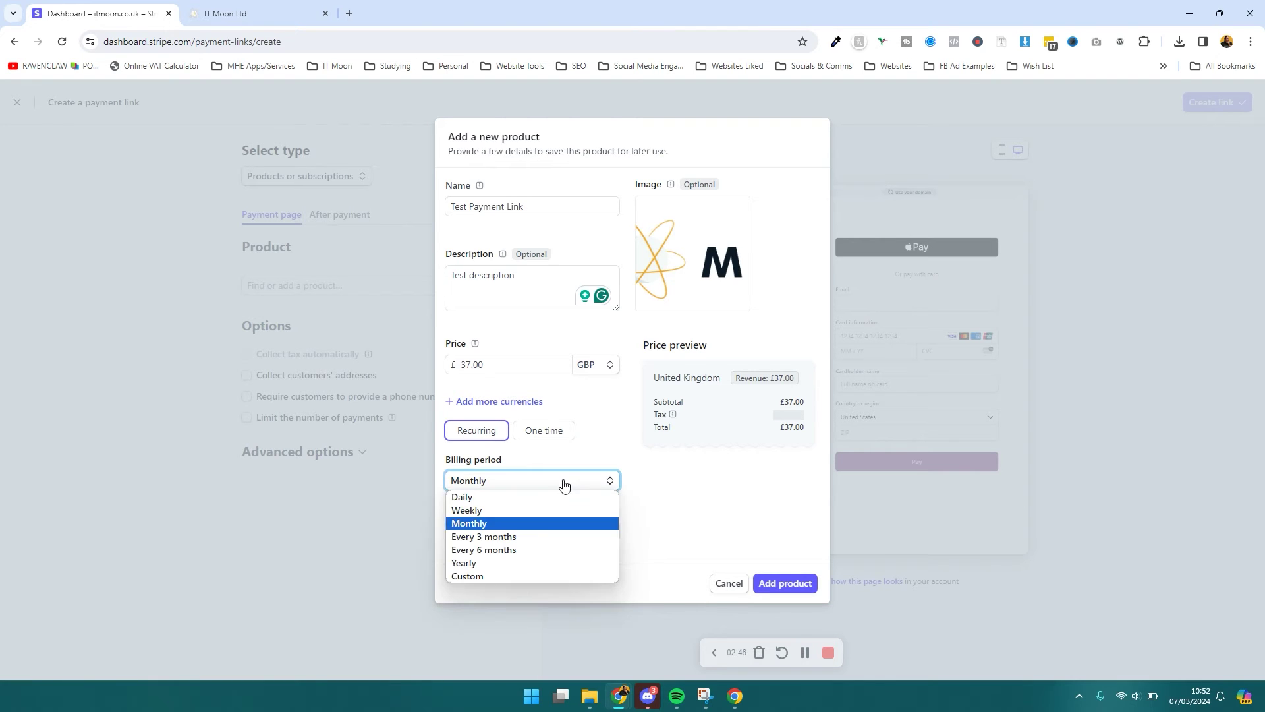
{"action": "left_click", "coordinate": [509, 576]}
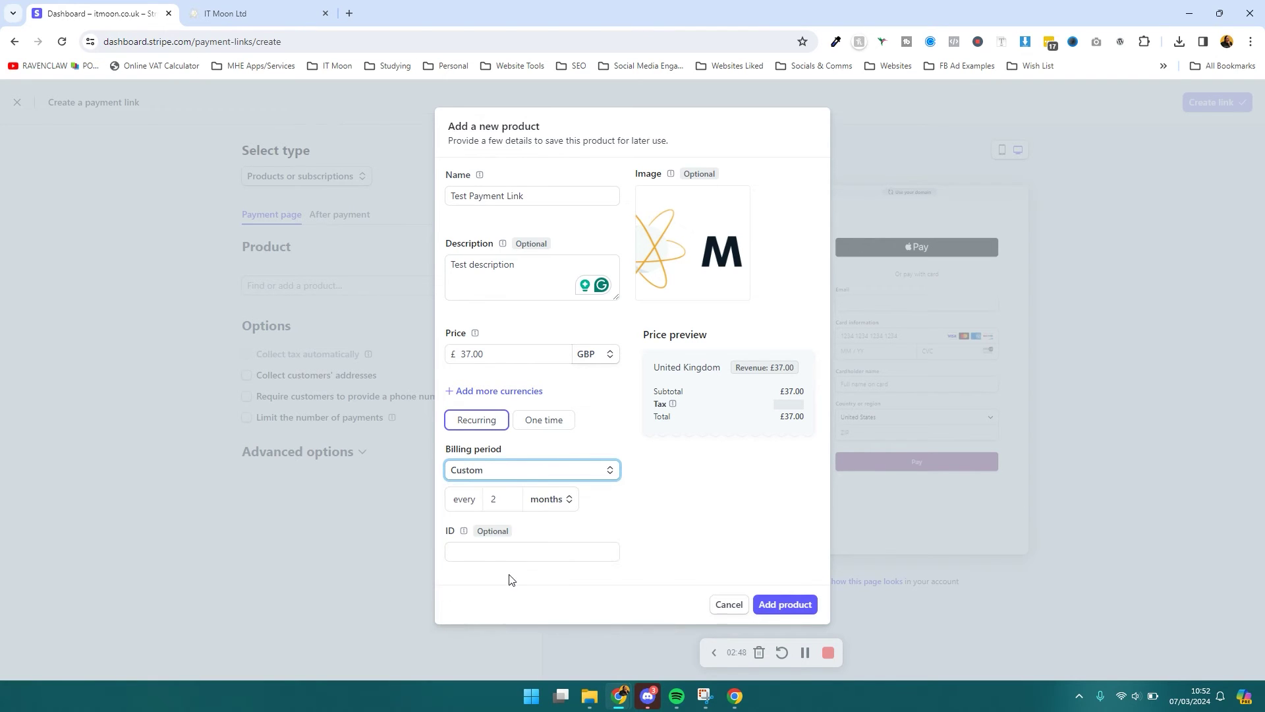
{"action": "double_click", "coordinate": [487, 501]}
{"action": "type", "text": "3"}
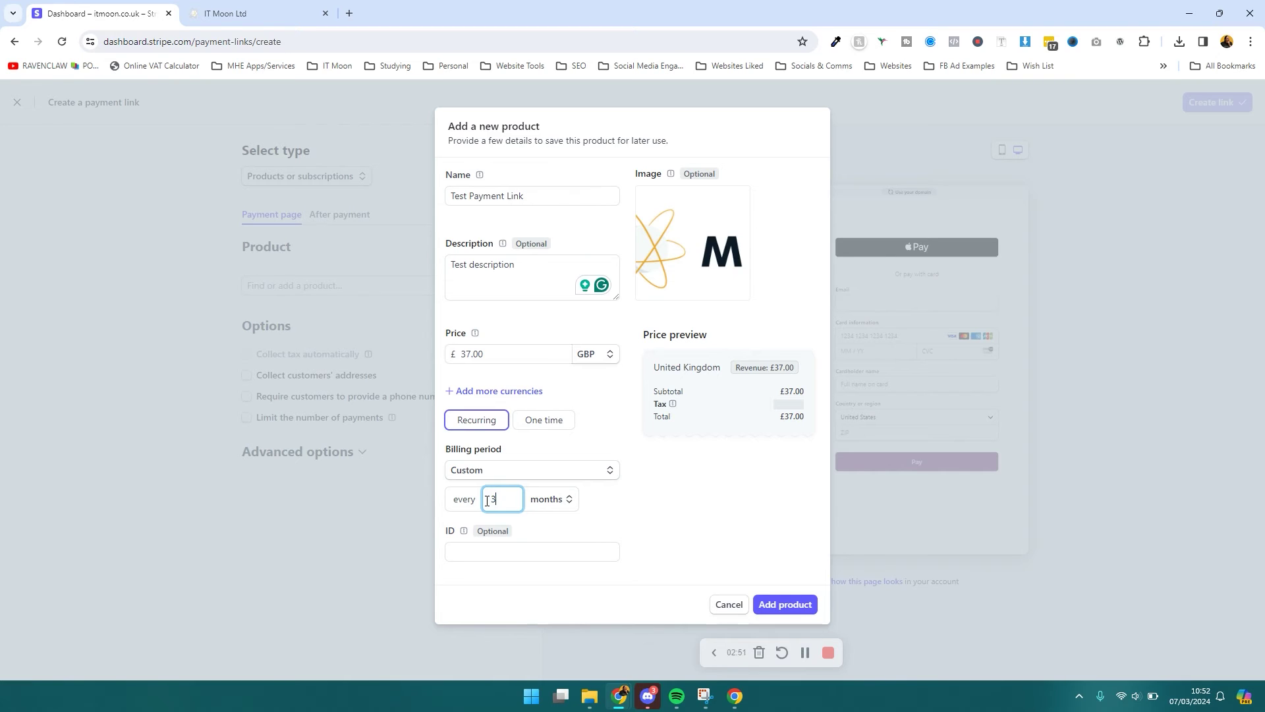
{"action": "left_click", "coordinate": [550, 512]}
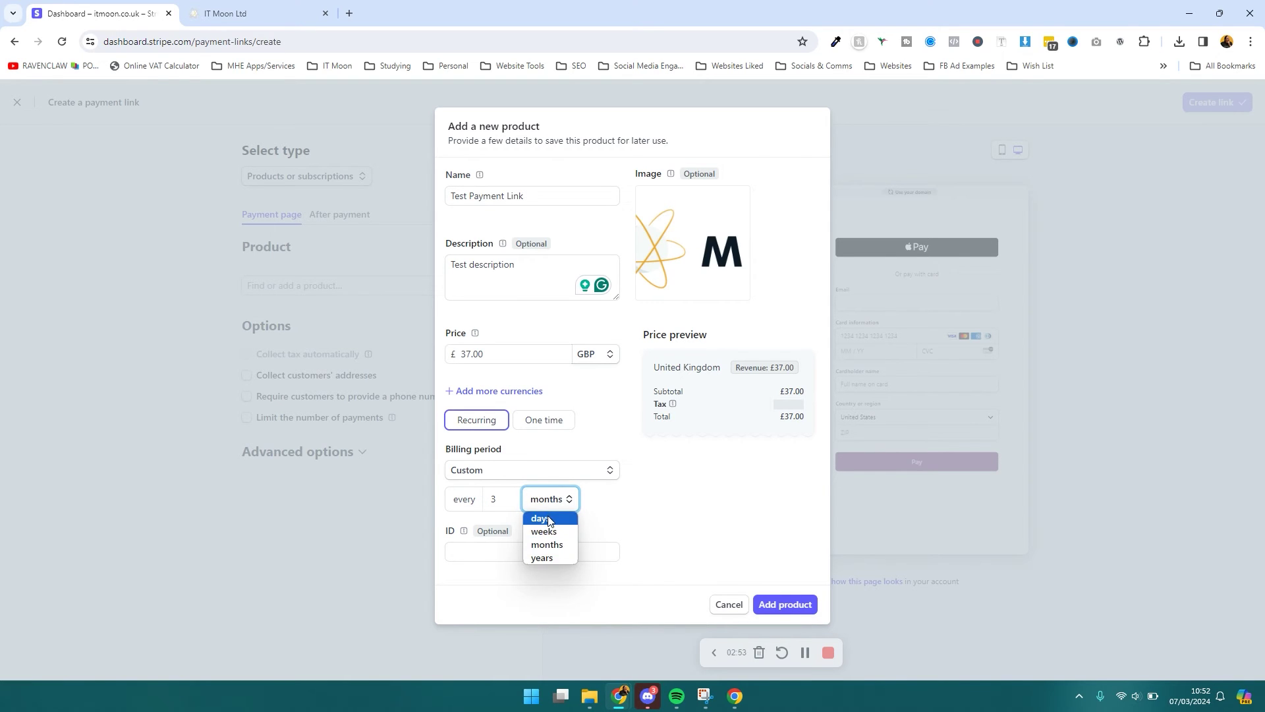
{"action": "left_click", "coordinate": [550, 518]}
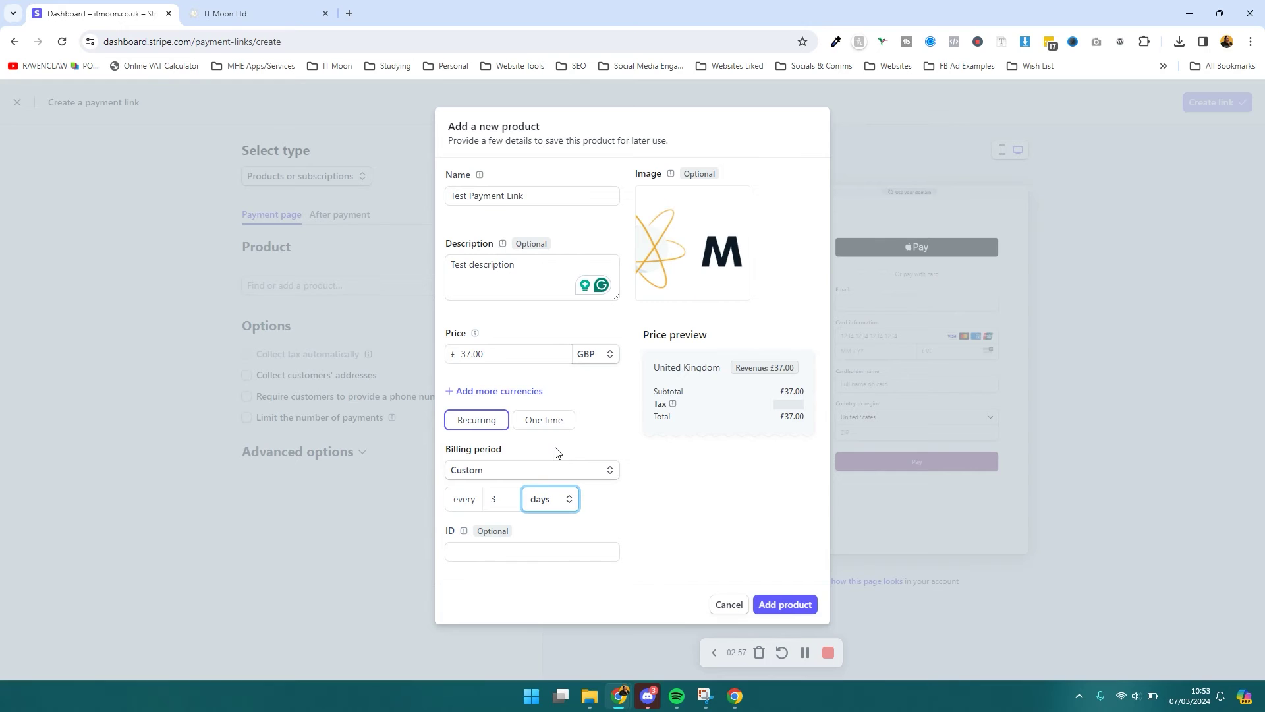
- Switch back to a one-time price and re-enter £1,000.00
{"action": "left_click", "coordinate": [518, 422]}
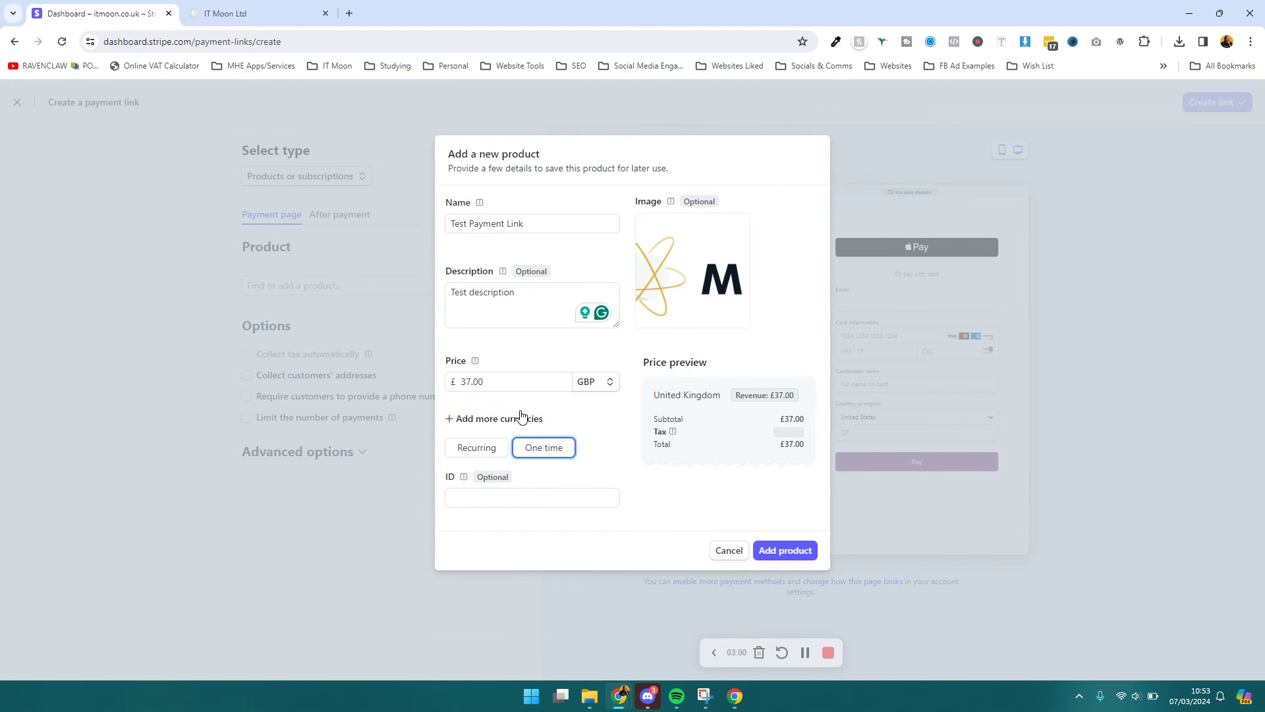
{"action": "double_click", "coordinate": [474, 381]}
{"action": "type", "text": "1000"}
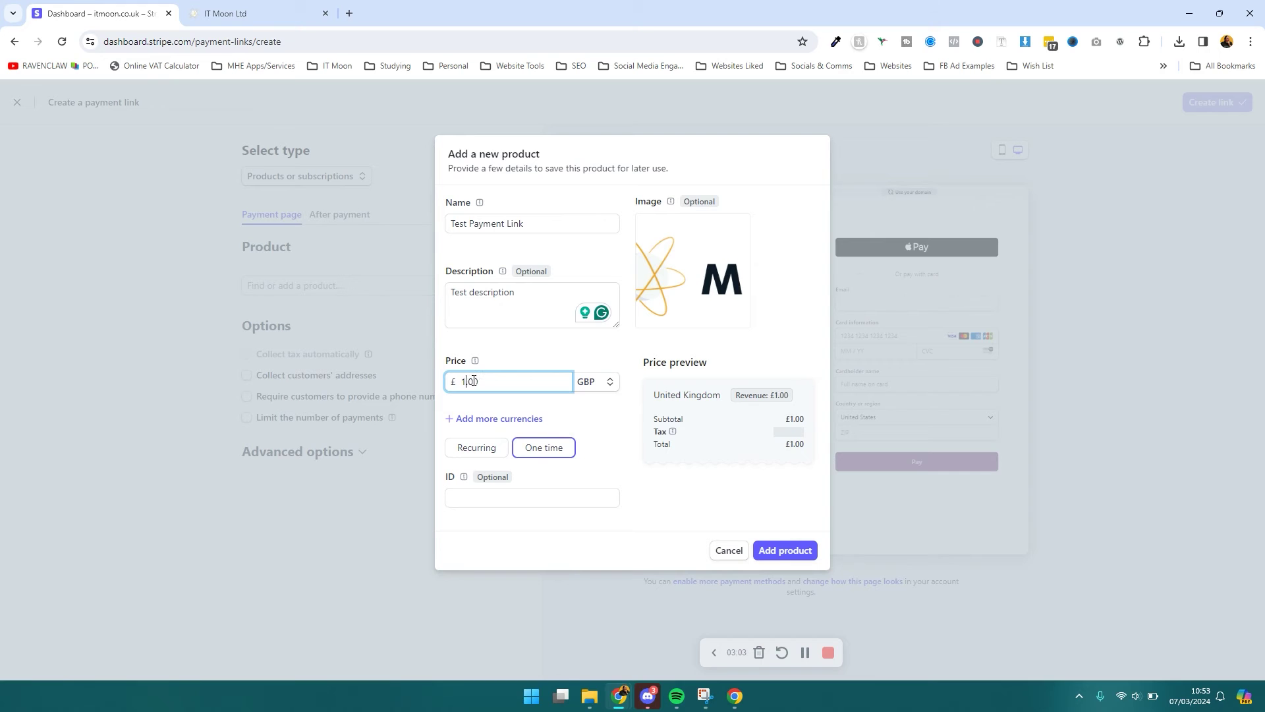
{"action": "left_click", "coordinate": [580, 425]}
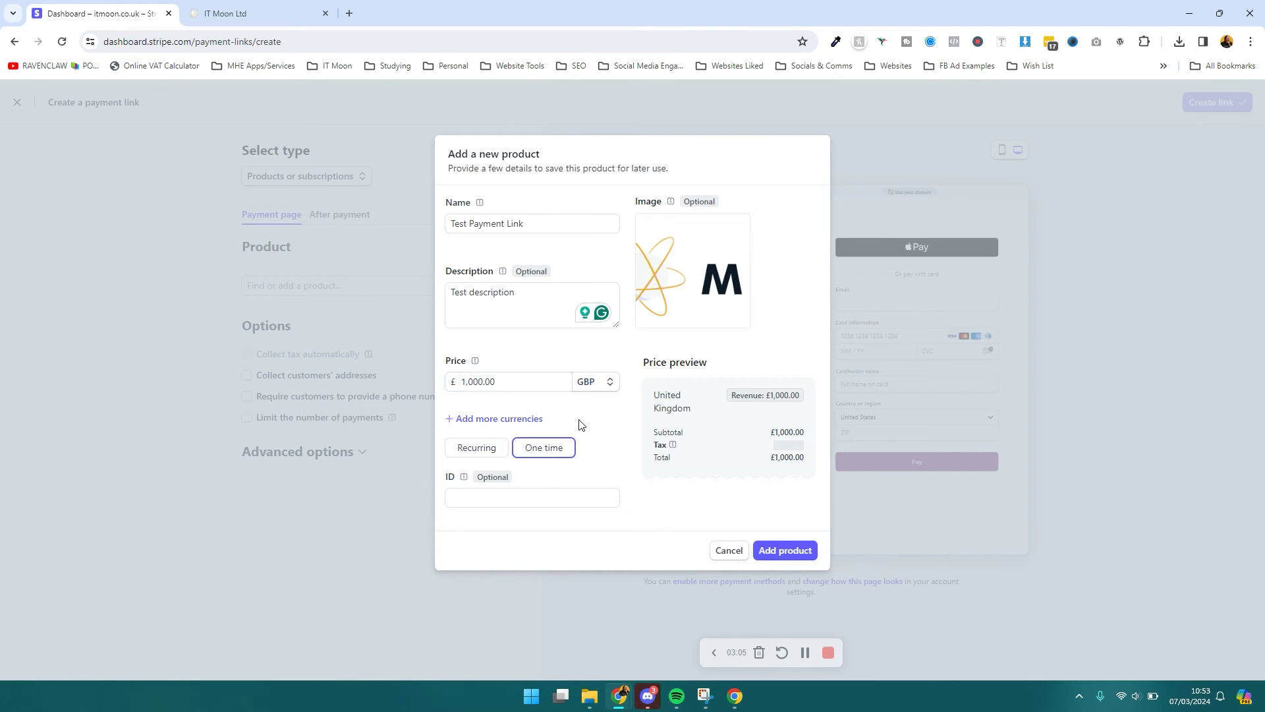
- Add the £1,000.00 Test Payment Link product to the link at quantity 1
{"action": "left_click", "coordinate": [773, 545]}
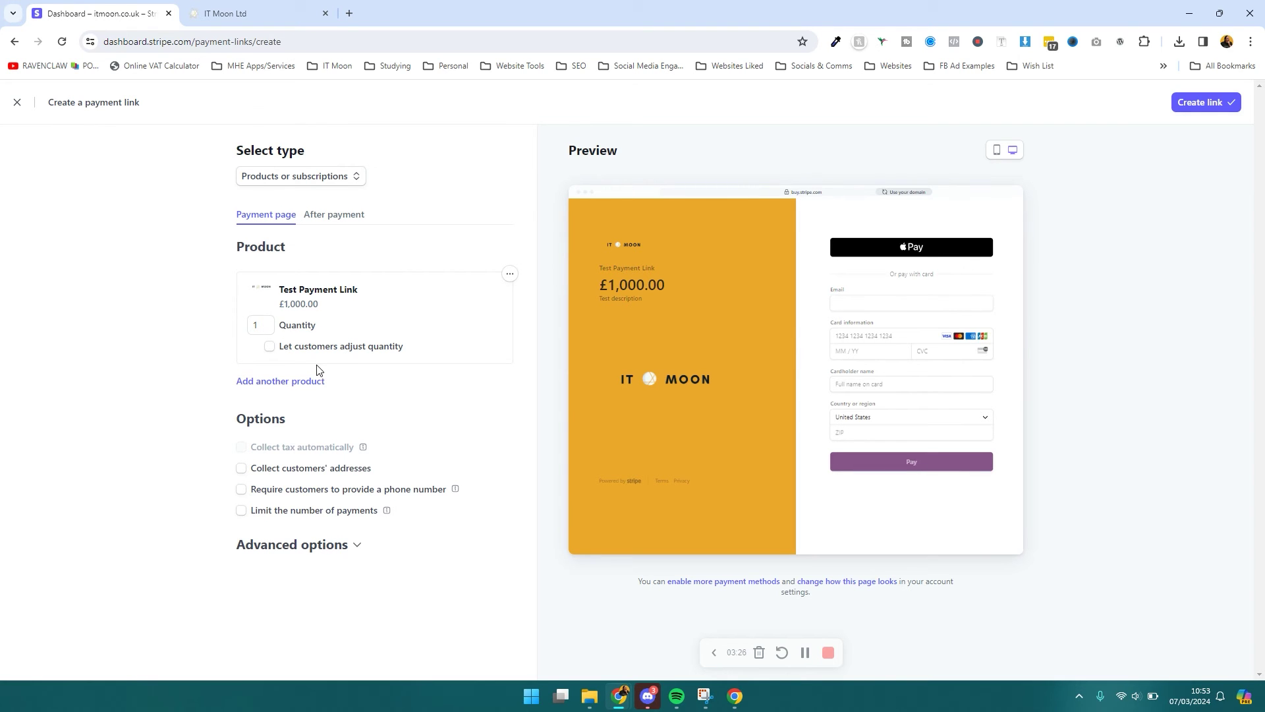
- Turn on billing address collection and promotion codes, leaving the call to action as Pay
{"action": "left_click", "coordinate": [275, 476]}
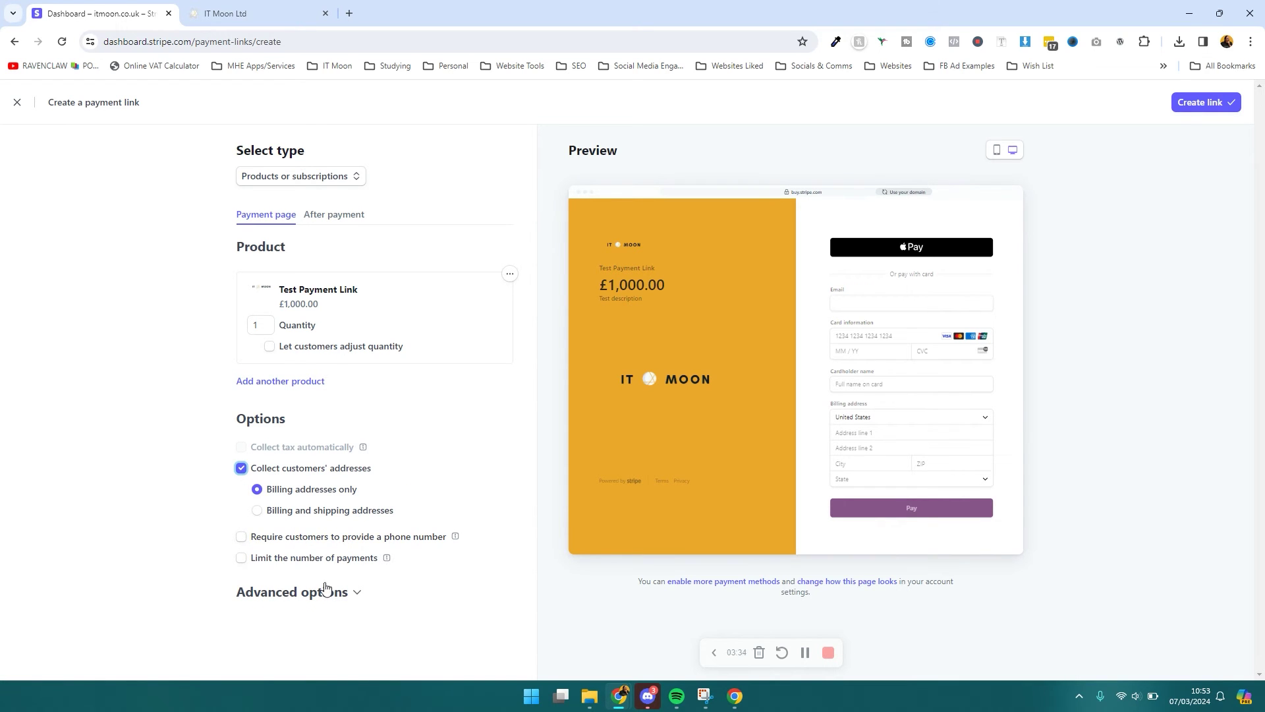
{"action": "left_click", "coordinate": [330, 597]}
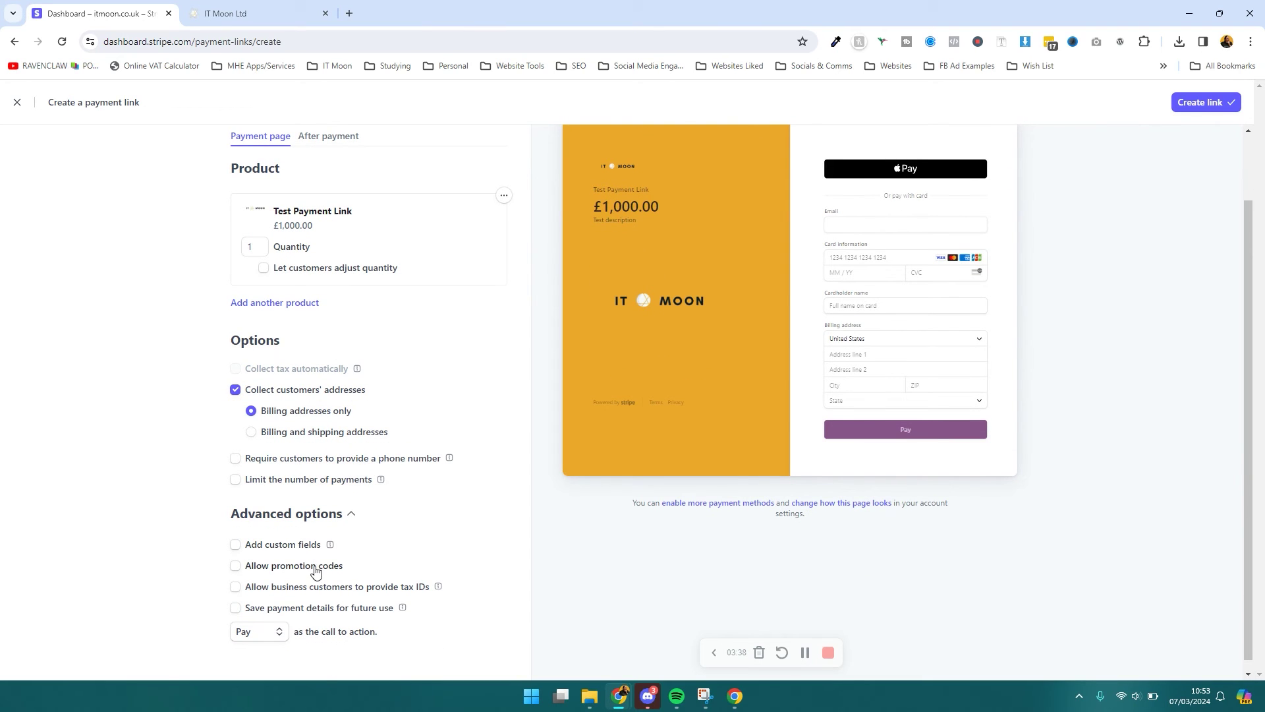
{"action": "left_click", "coordinate": [315, 571]}
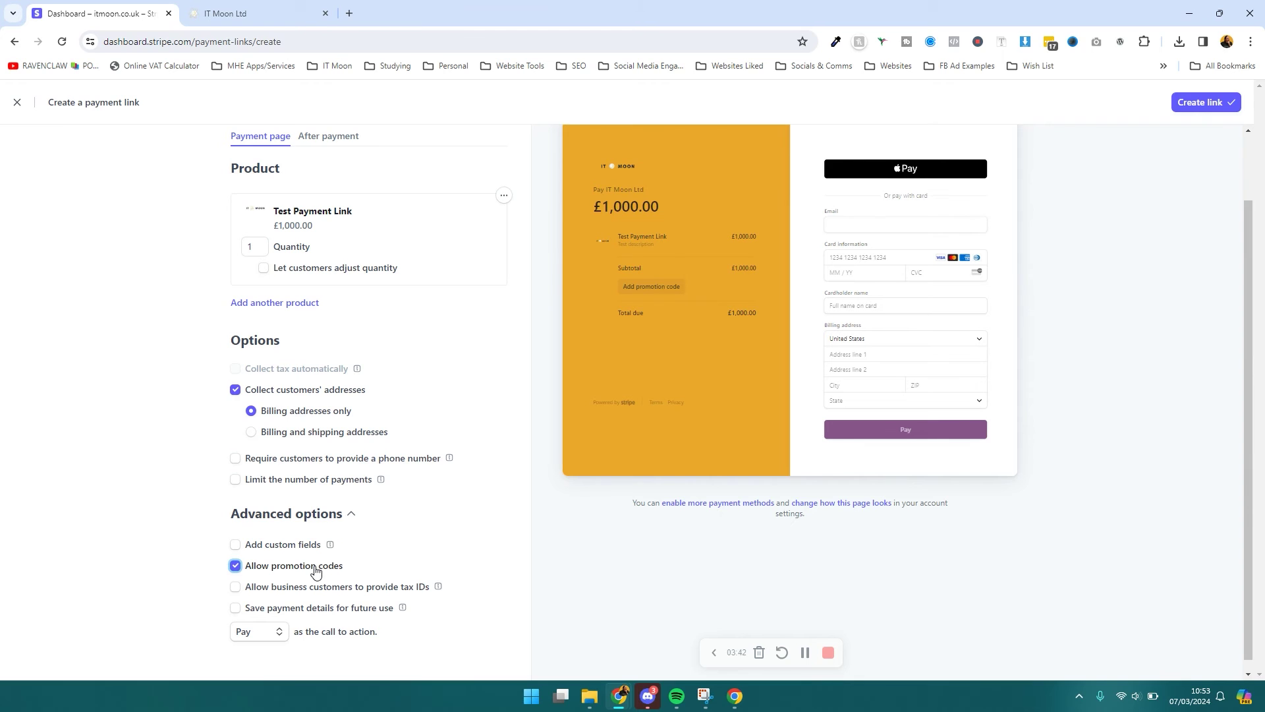
{"action": "left_click", "coordinate": [255, 634]}
{"action": "left_click", "coordinate": [386, 635]}
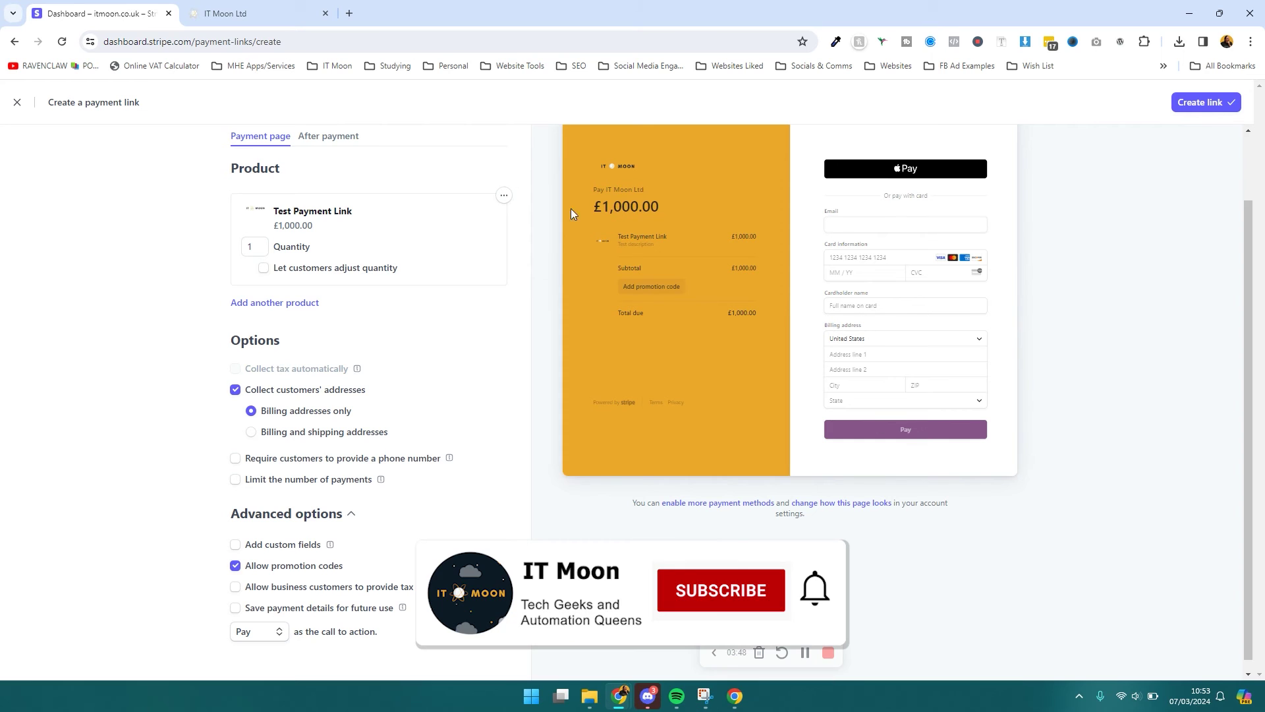
- Keep Show confirmation page as the after-payment behaviour and create the payment link
{"action": "left_click", "coordinate": [340, 140]}
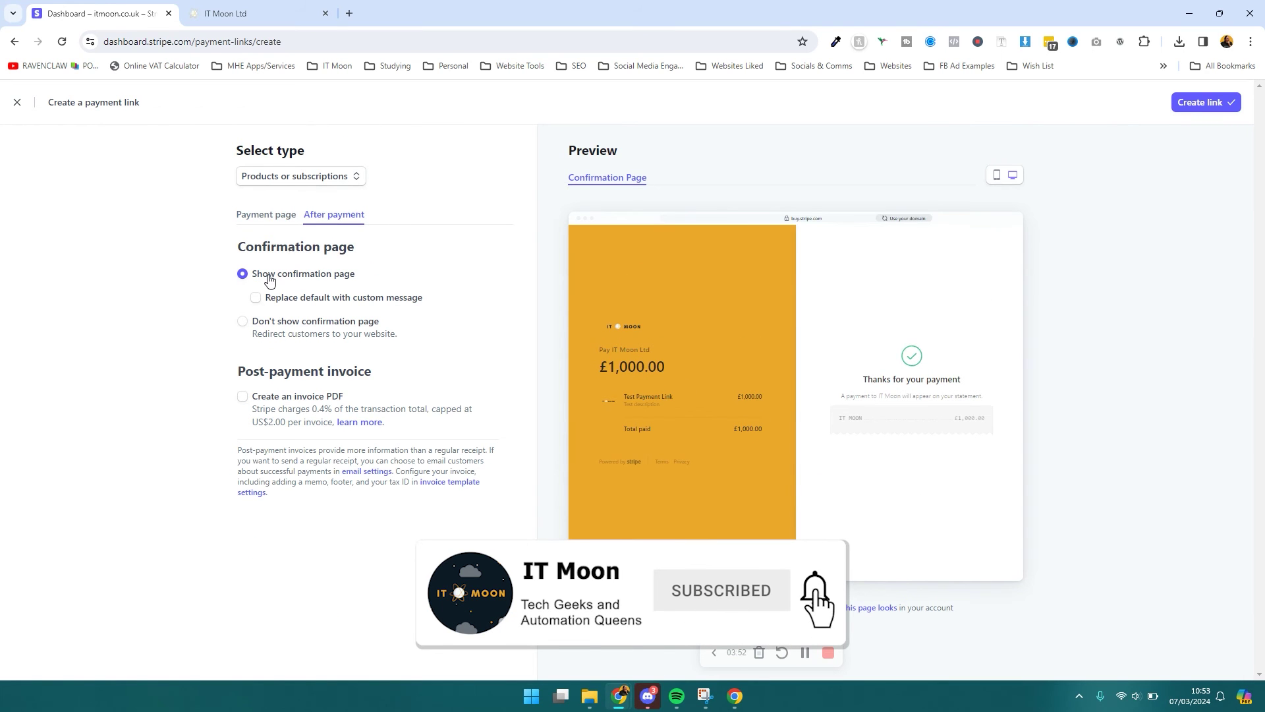
{"action": "left_click", "coordinate": [261, 322]}
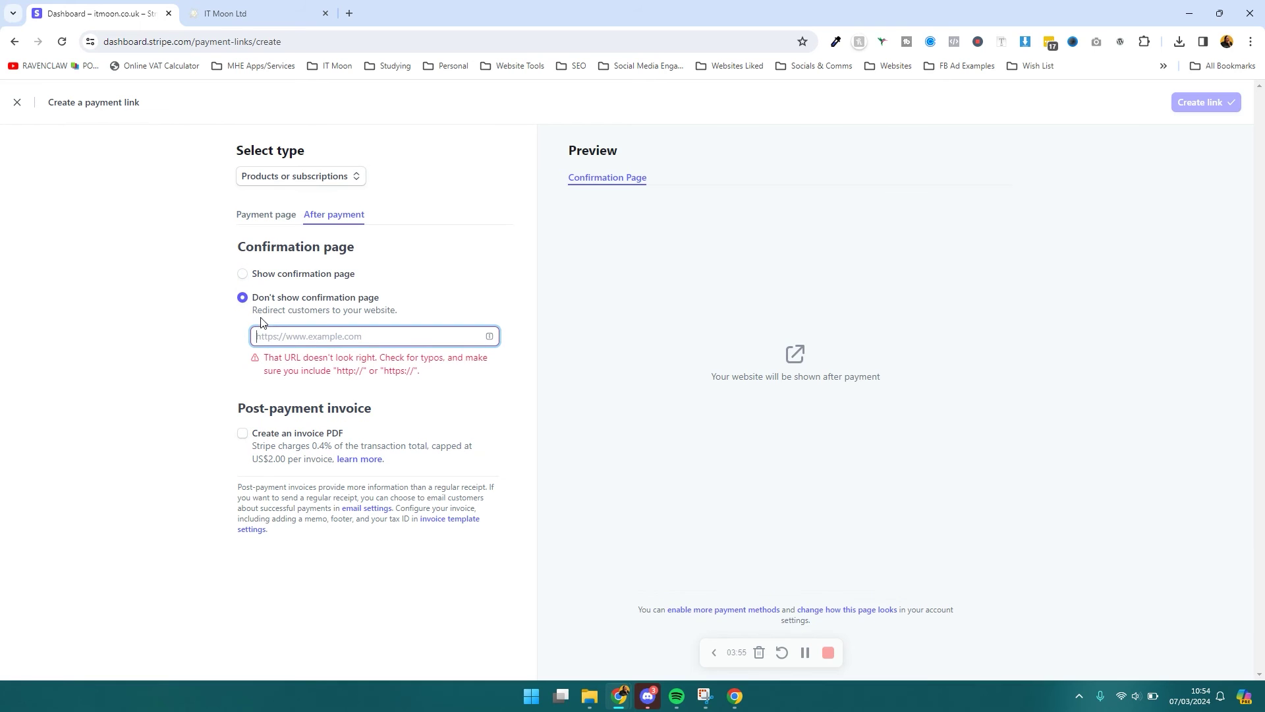
{"action": "left_click", "coordinate": [272, 280]}
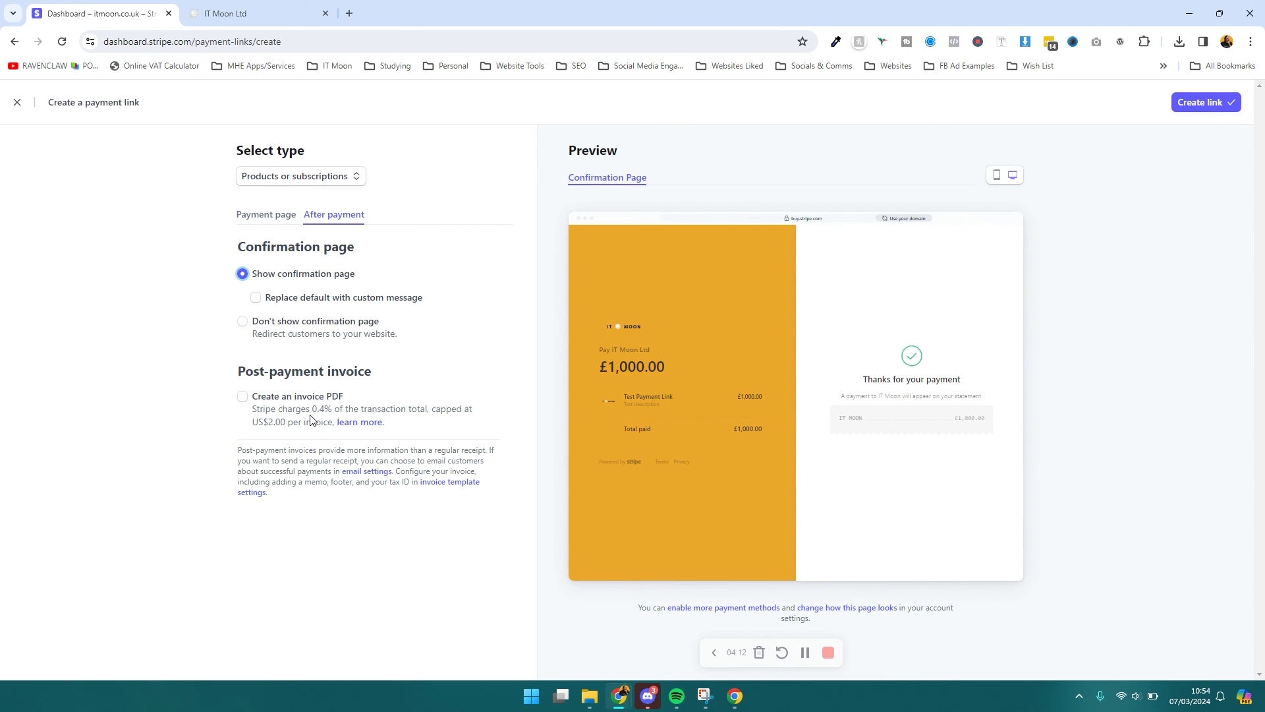
{"action": "left_click", "coordinate": [1197, 105]}
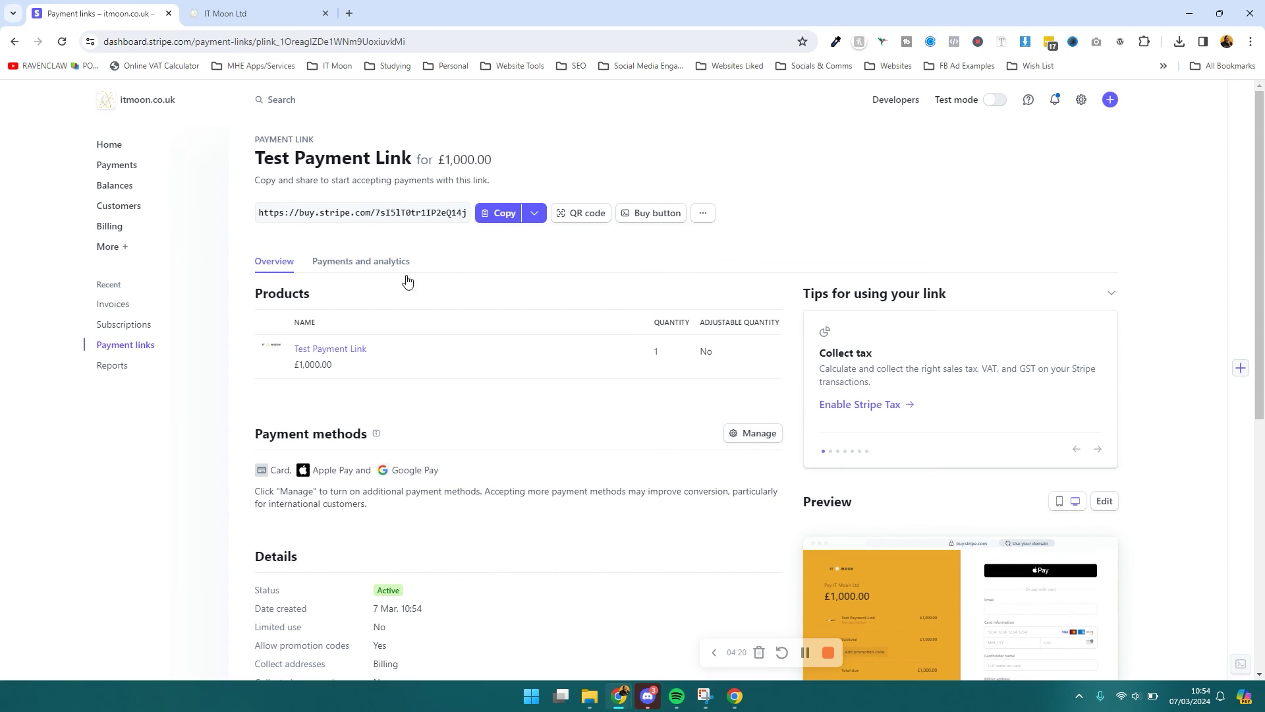
- Copy the new Test Payment Link's checkout URL and launch a Chrome Guest window
{"action": "left_click", "coordinate": [487, 212]}
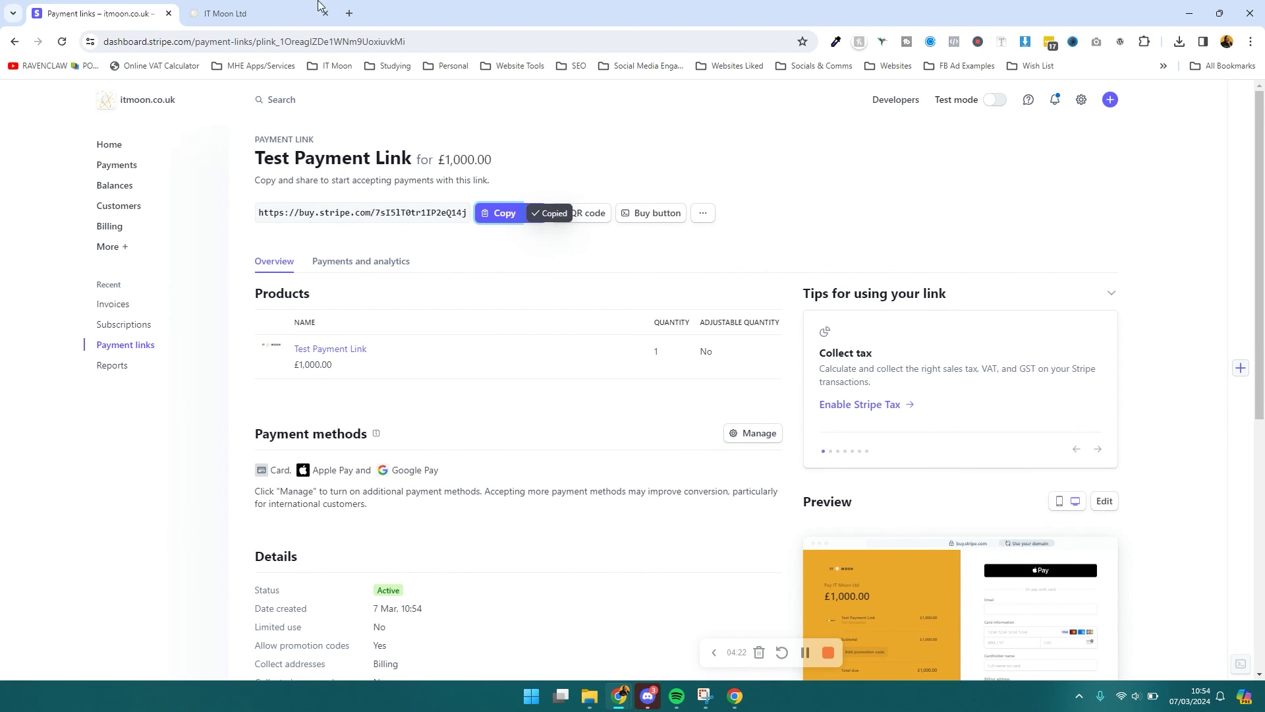
{"action": "left_click", "coordinate": [1227, 41]}
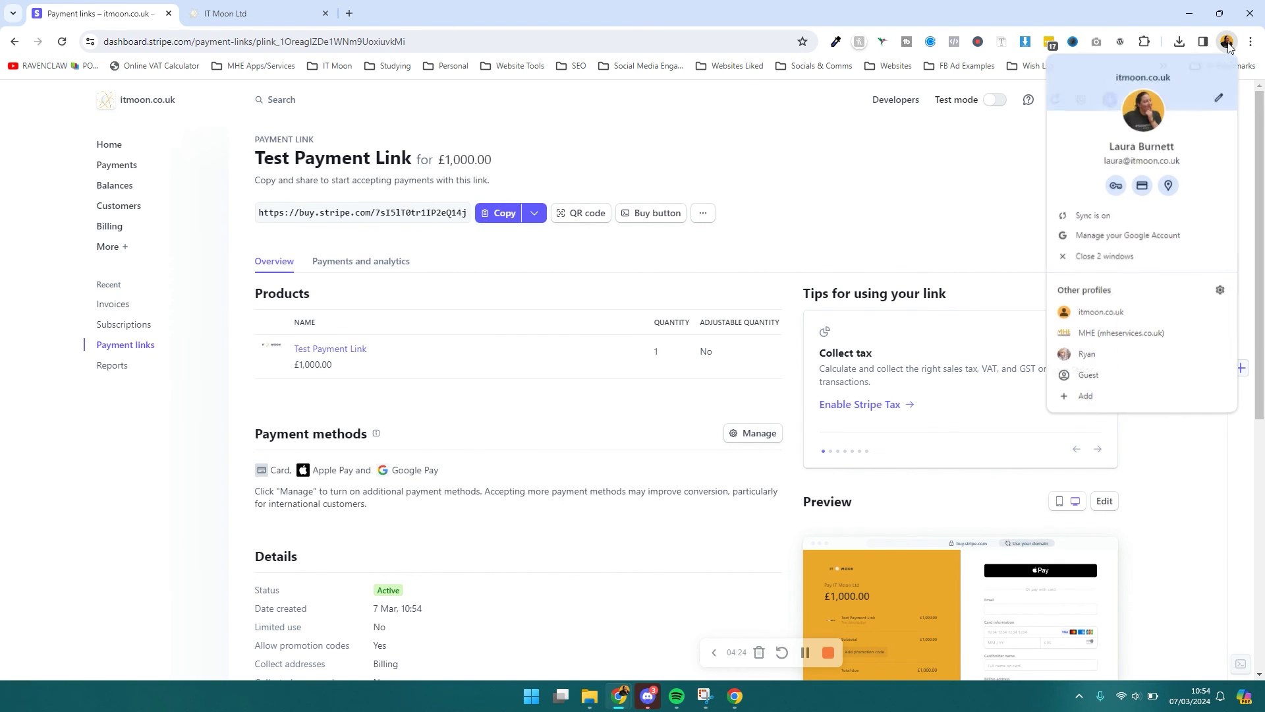
{"action": "left_click", "coordinate": [1095, 375]}
- Load the copied link in the Guest window, review the £1,000.00 checkout page, then close it
{"action": "key", "text": "ctrl+v"}
{"action": "key", "text": "Return"}
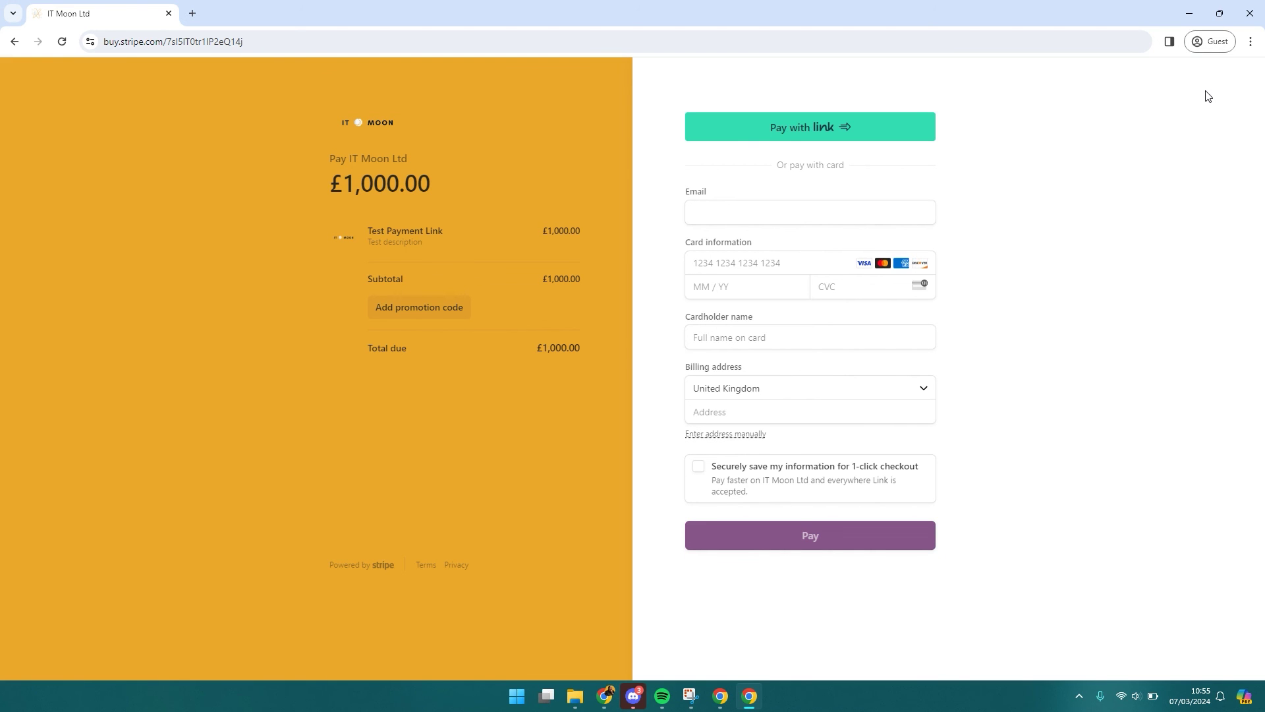
{"action": "left_click", "coordinate": [1250, 13]}
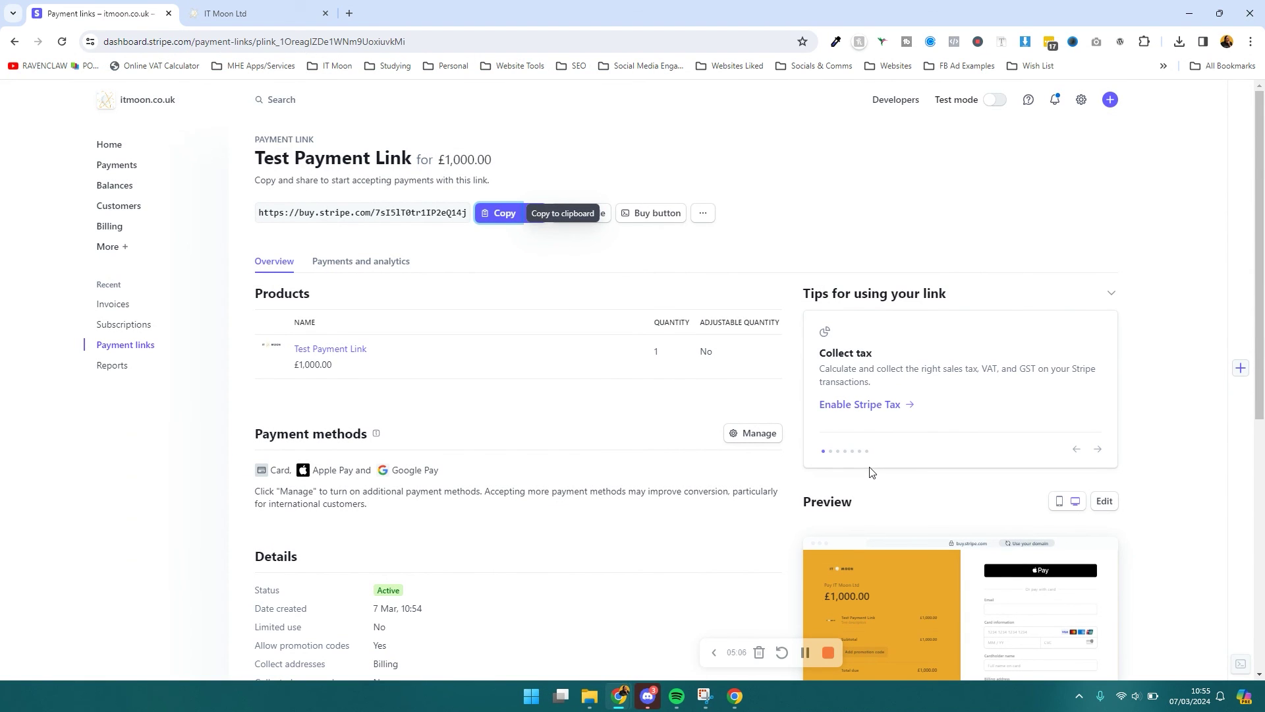